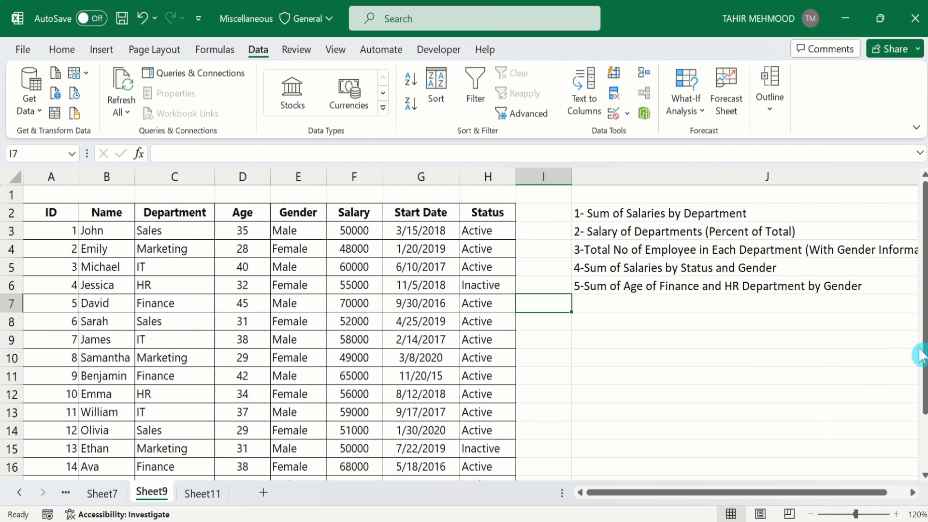
- Convert the employee data range A2:H17 into a table with headers
mouse_move(923, 352)
mouse_down()
mouse_move(923, 394)
mouse_move(923, 339)
mouse_up()
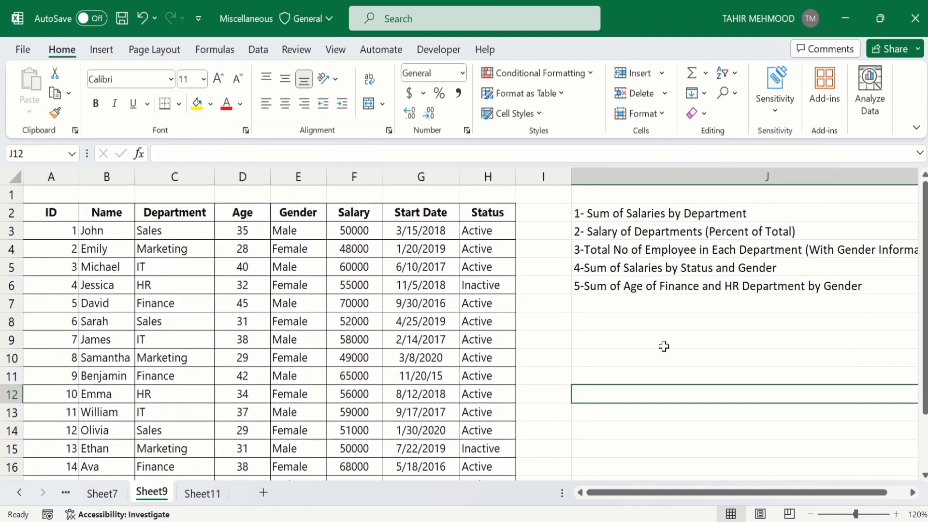
click(73, 214)
drag(73, 215, 465, 438)
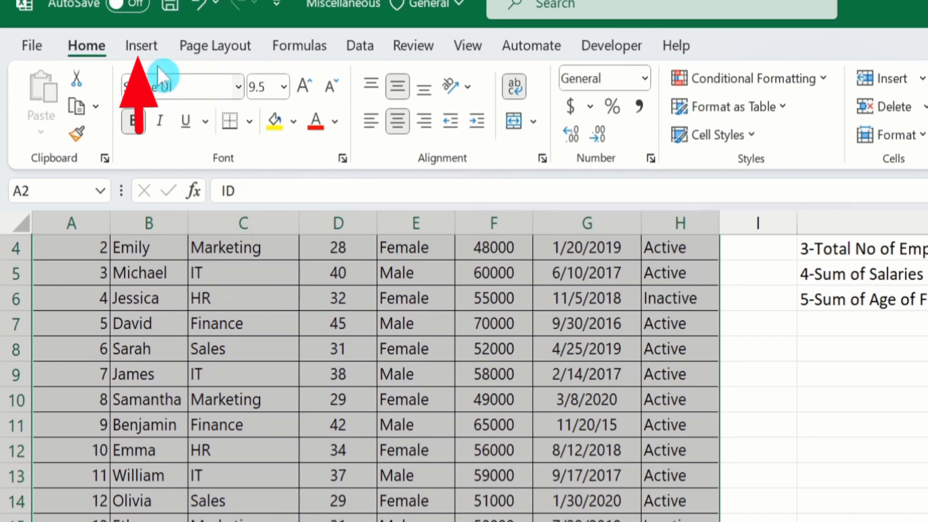
click(147, 45)
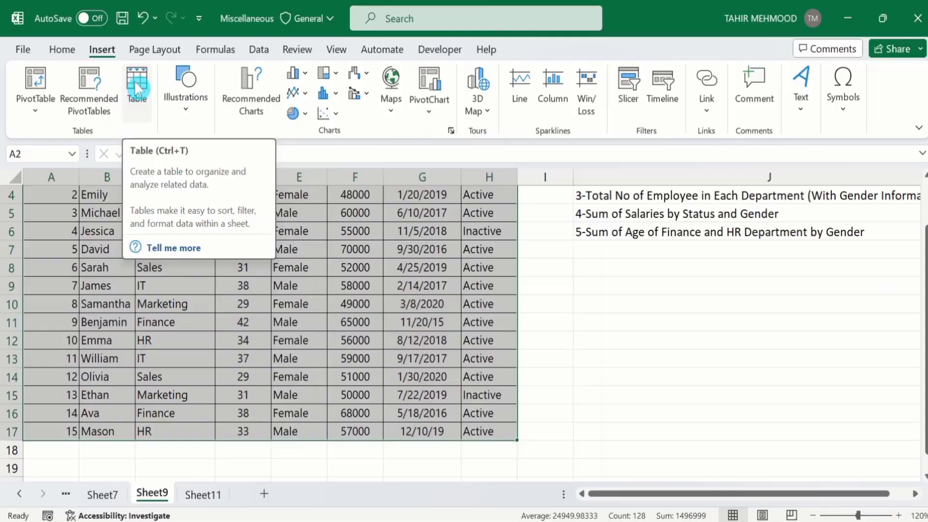
click(188, 90)
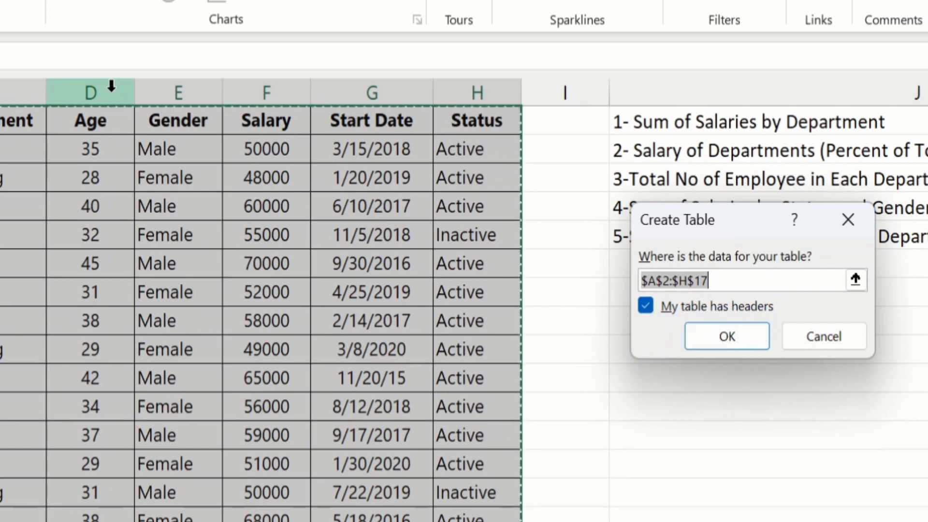
click(728, 344)
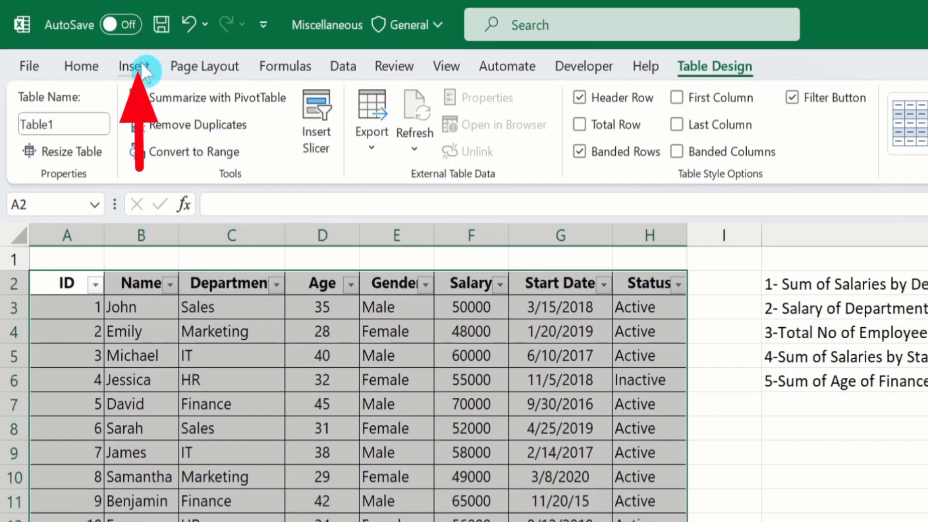
- Insert a PivotTable based on Table1 in a new worksheet
click(104, 51)
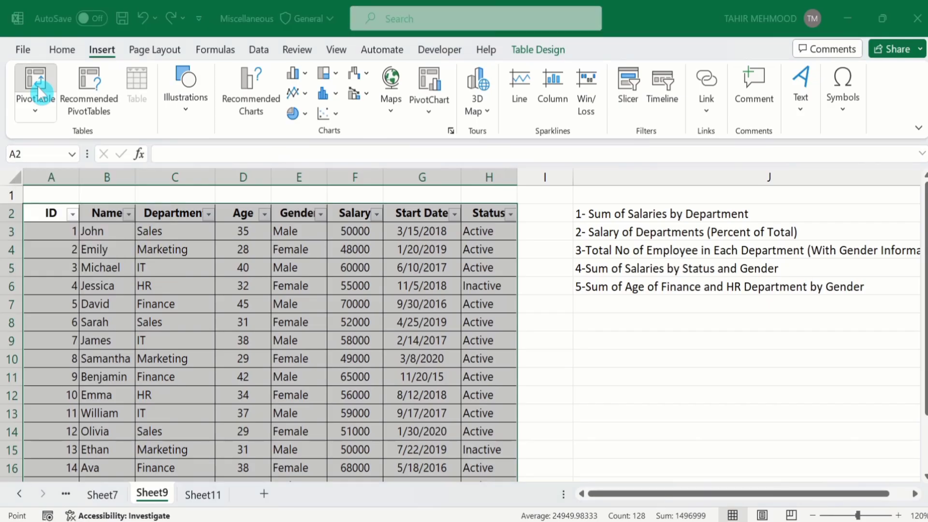
click(48, 116)
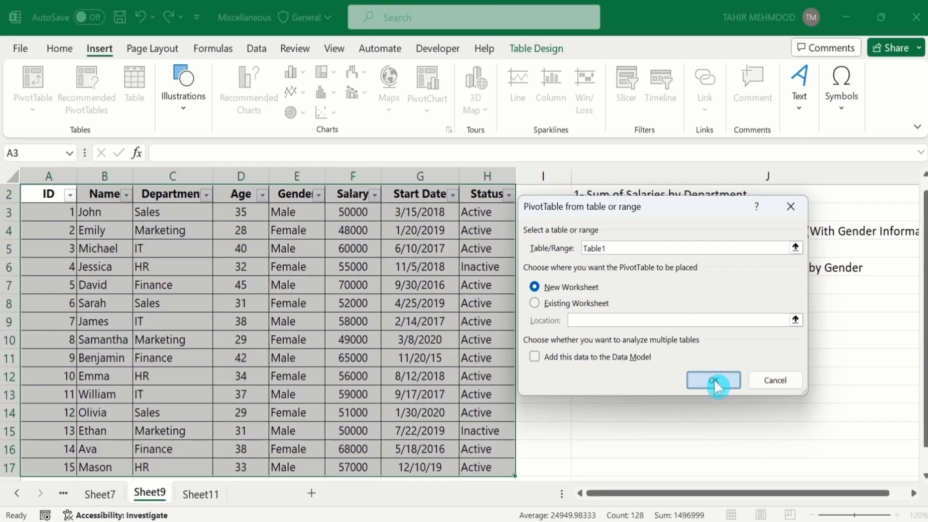
click(757, 423)
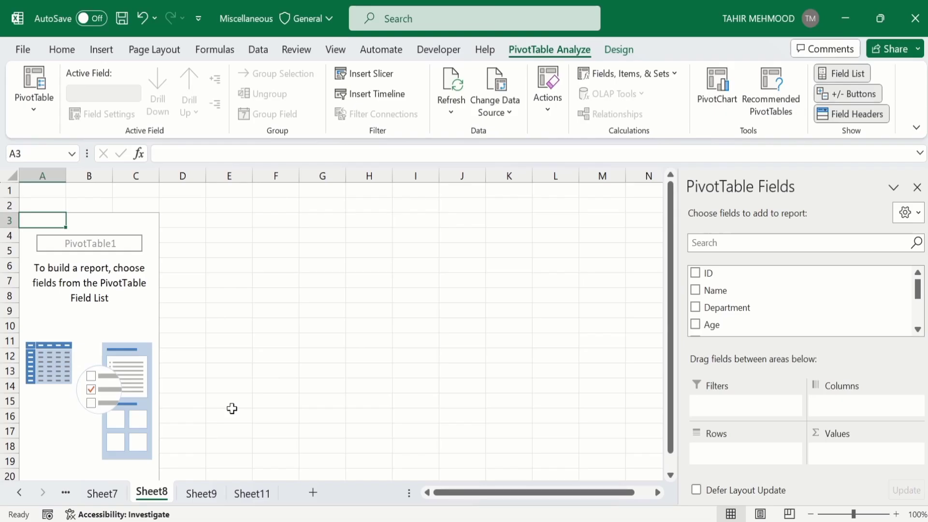
- Copy the five numbered report questions in J2:J6 of Sheet9
click(202, 493)
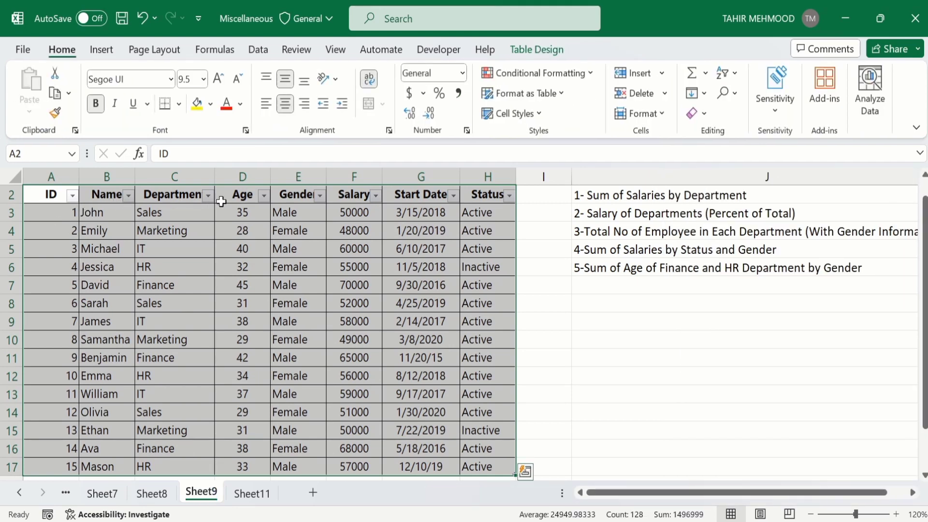
click(159, 495)
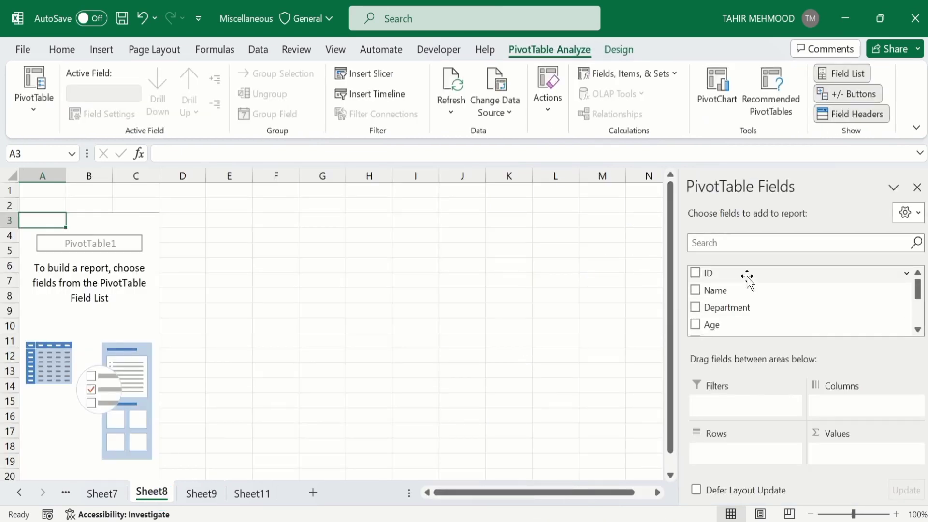
click(199, 494)
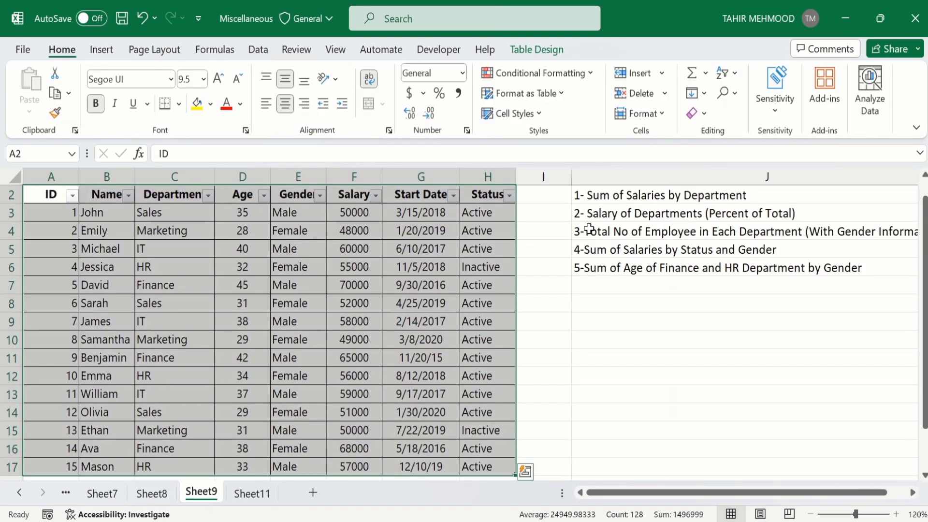
drag(584, 195, 594, 264)
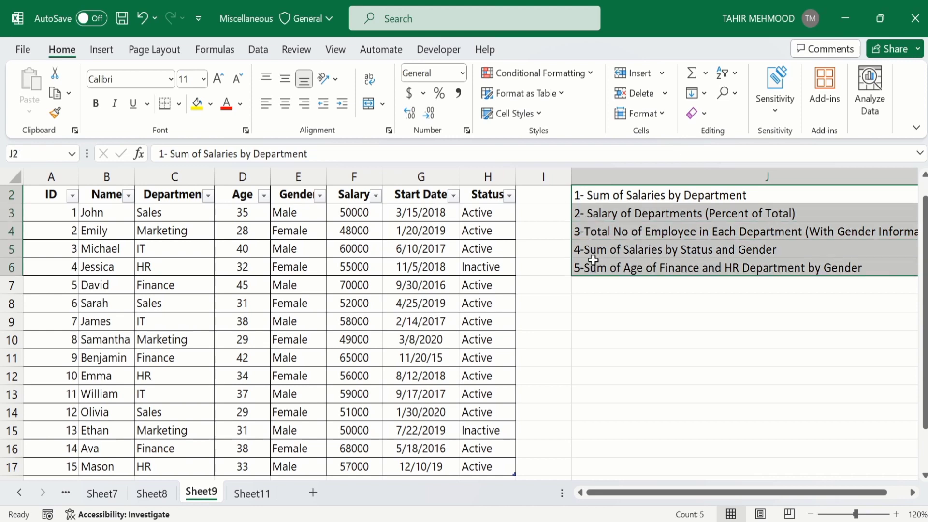
right_click(596, 218)
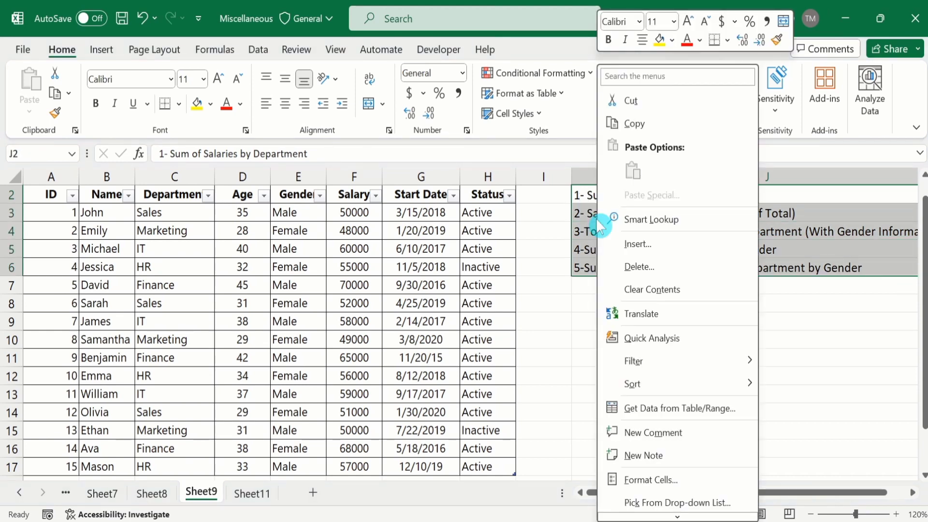
click(657, 129)
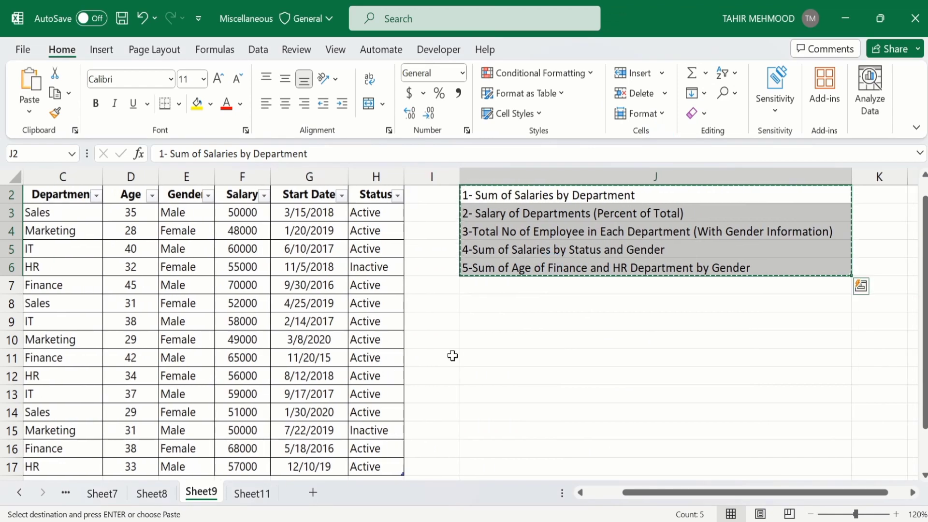
- Paste the copied questions into Sheet8 starting at cell F17 and autofit column F to their text
click(150, 494)
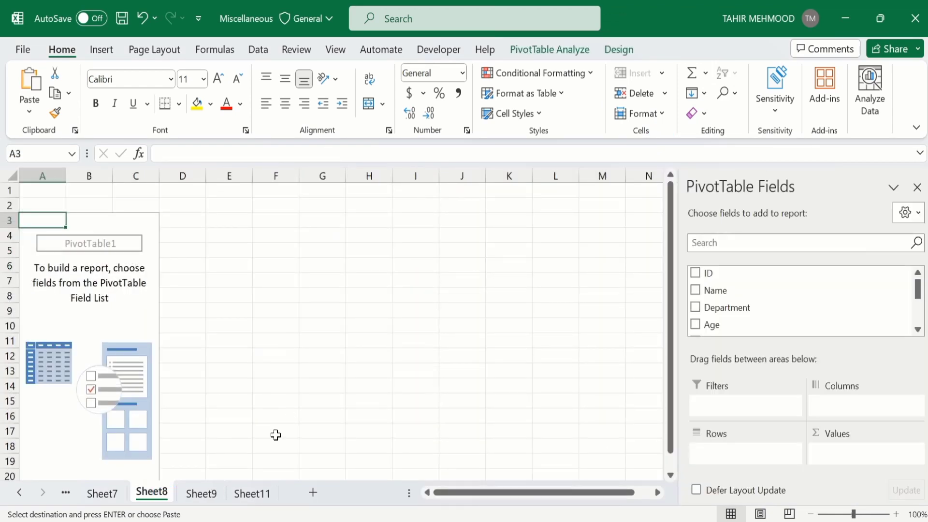
click(275, 435)
key(ctrl+v)
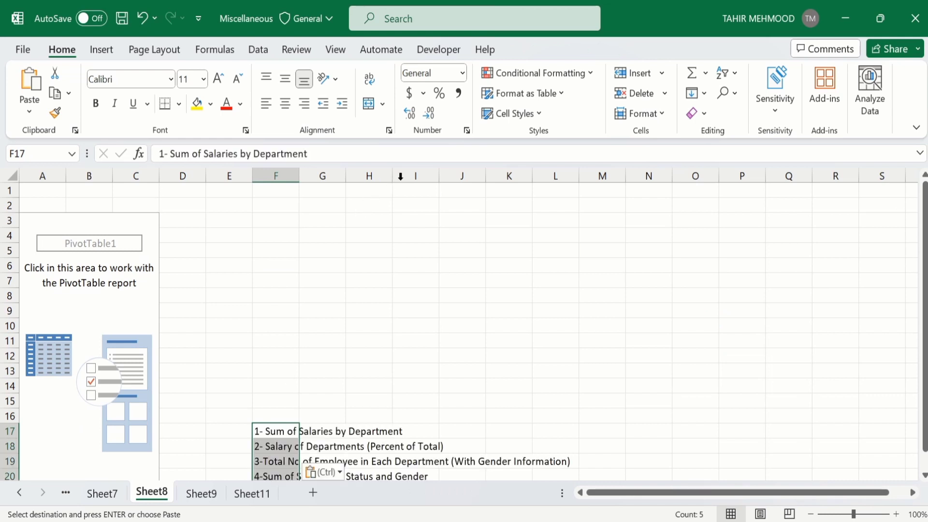
double_click(299, 175)
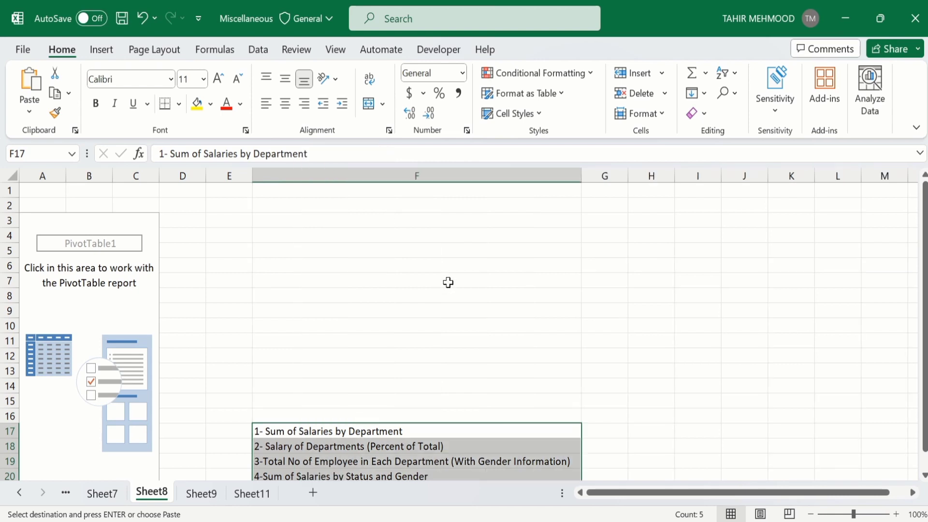
- Add the Department field to the PivotTable's row labels
click(133, 220)
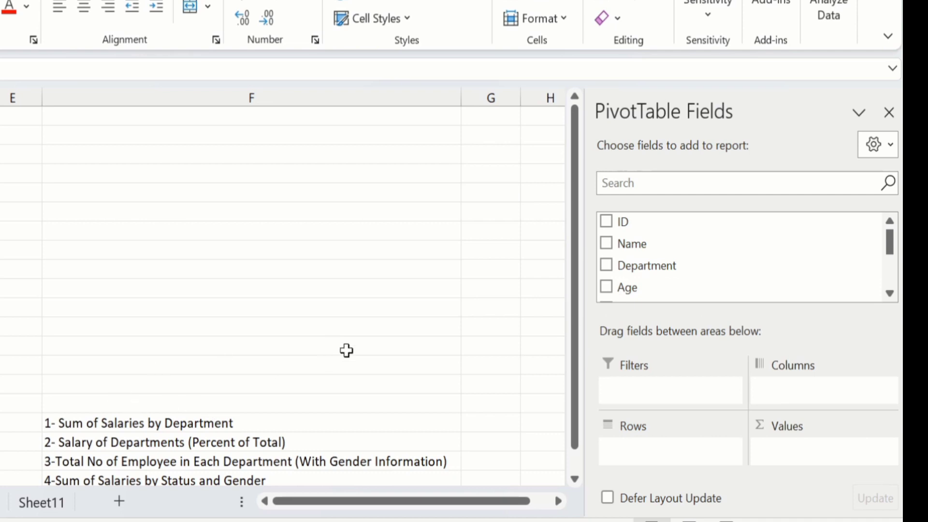
right_click(674, 266)
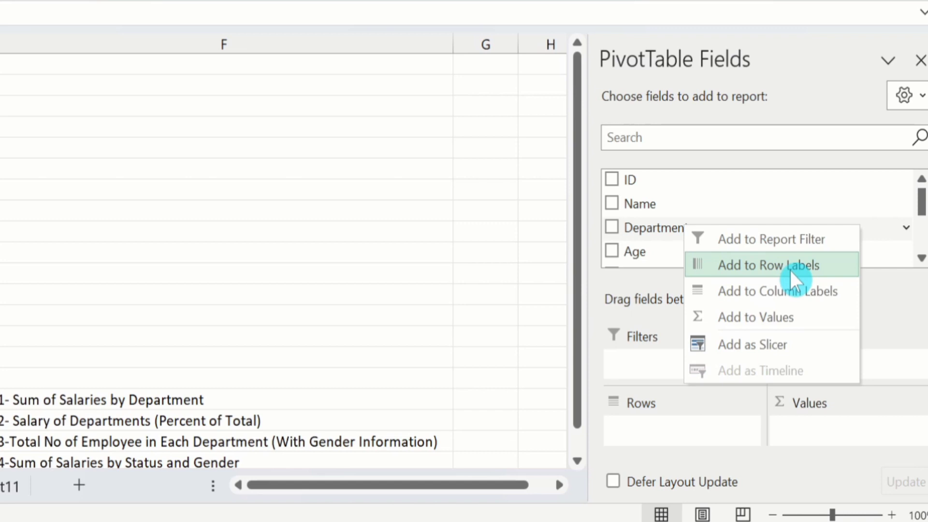
click(790, 266)
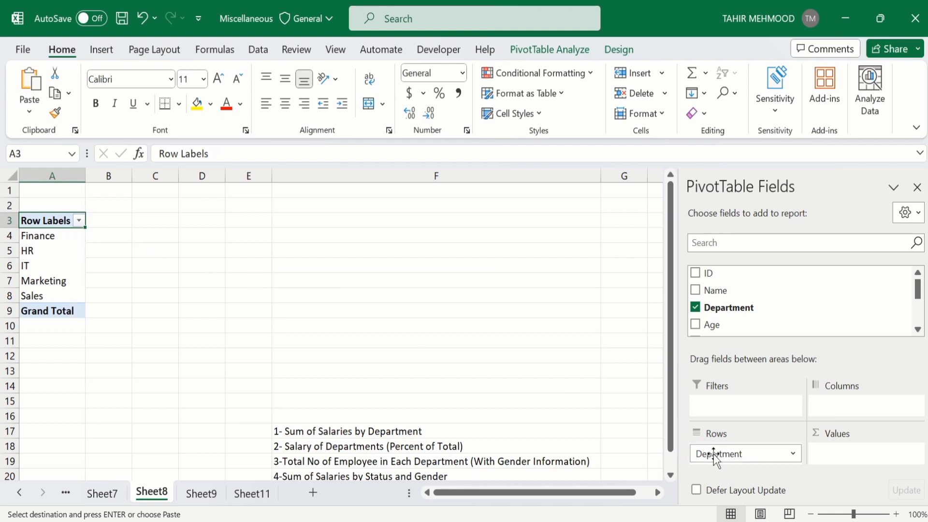
mouse_move(746, 441)
mouse_down()
mouse_move(831, 404)
mouse_move(743, 451)
mouse_up()
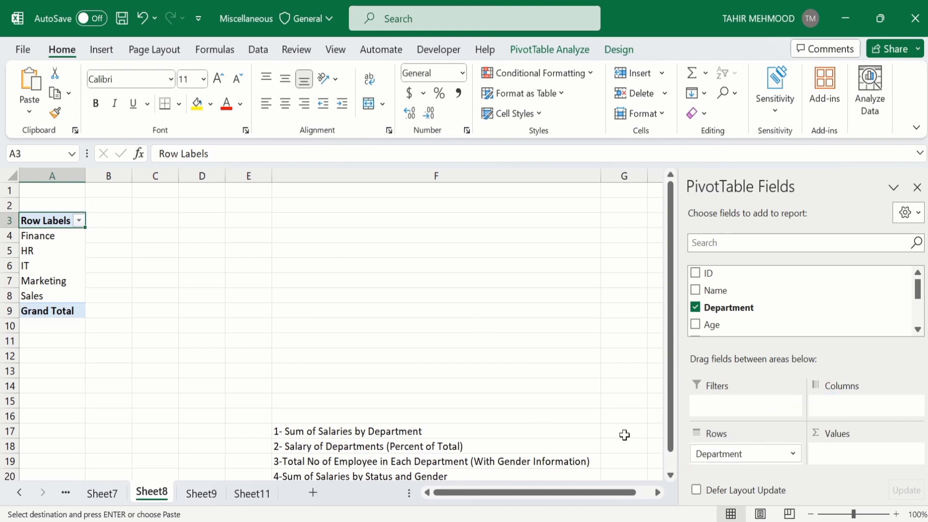
- Try the Department field as column labels and return it to the row labels
click(792, 453)
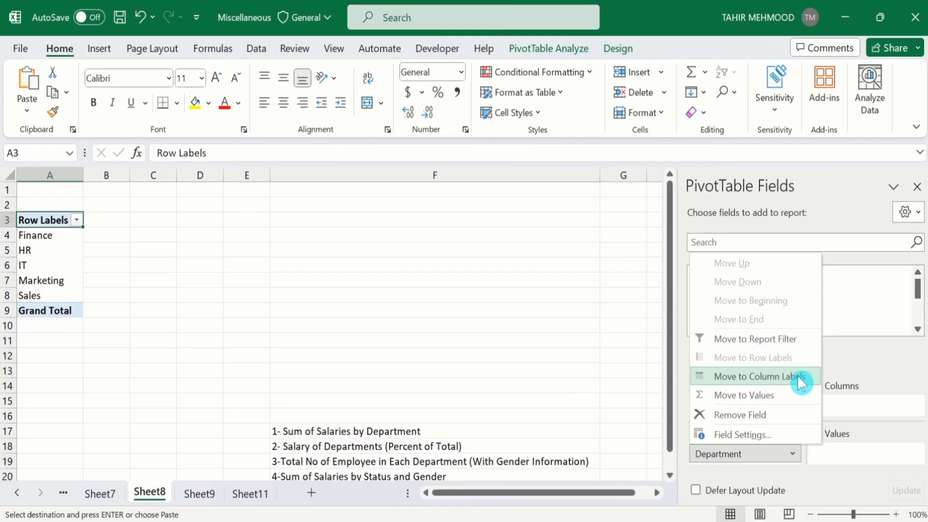
click(800, 380)
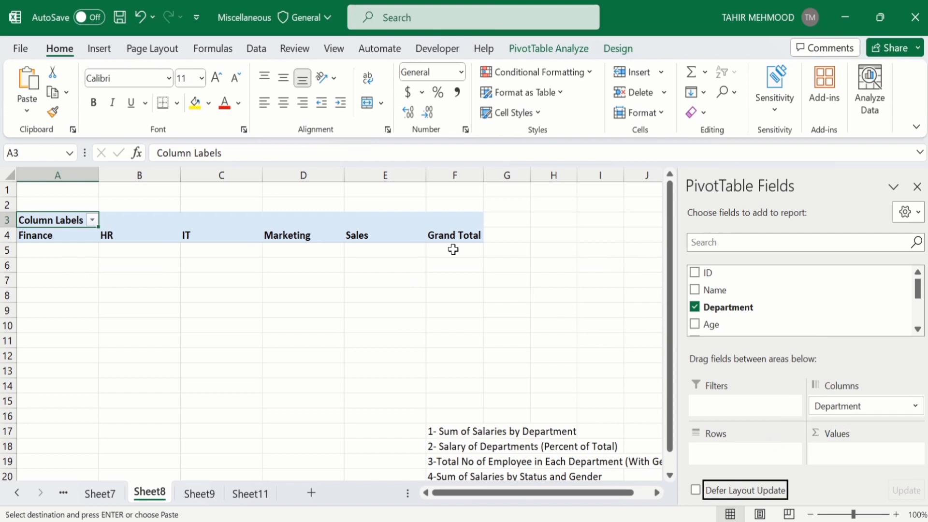
click(835, 406)
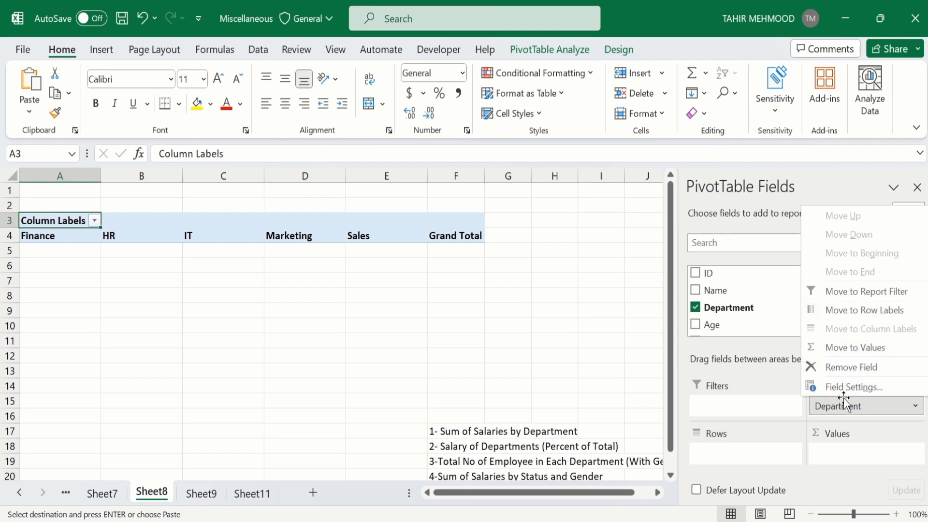
drag(845, 405, 720, 458)
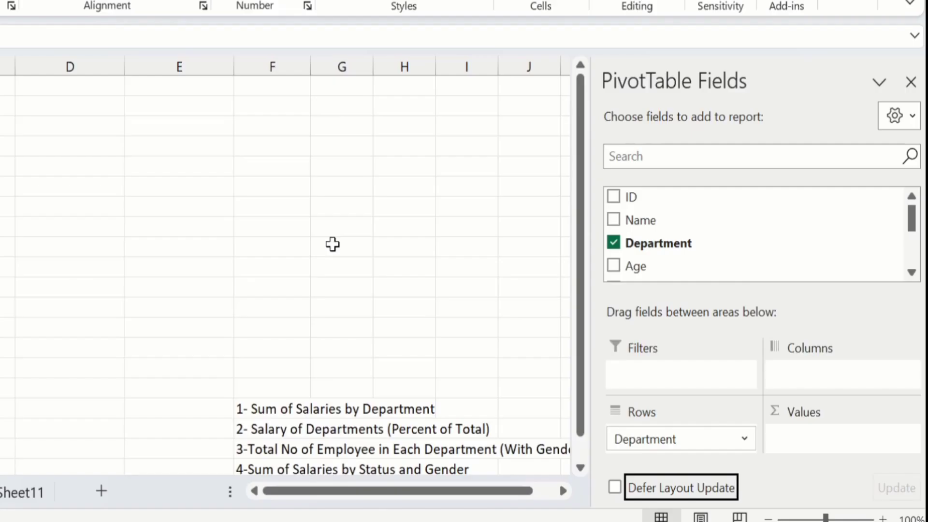
- Add the Salary field to the PivotTable's values to sum salaries by department
click(911, 273)
click(912, 272)
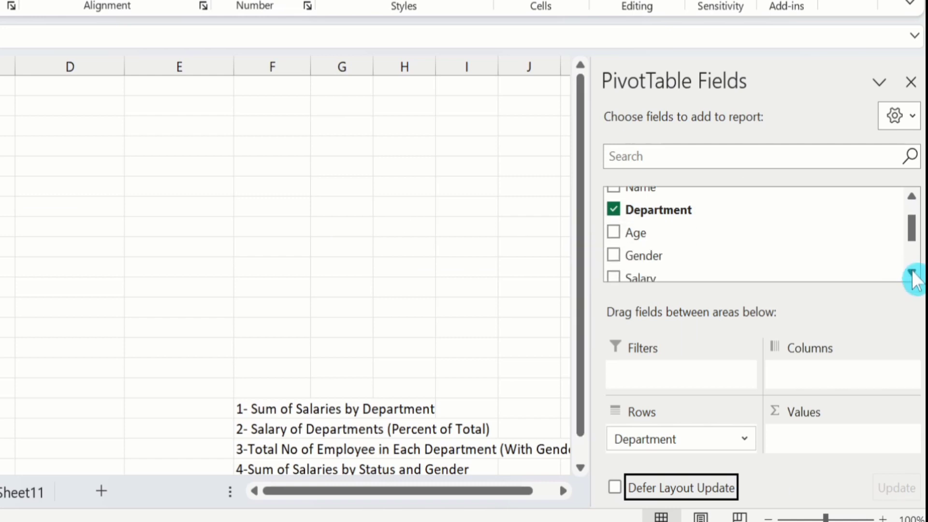
click(912, 272)
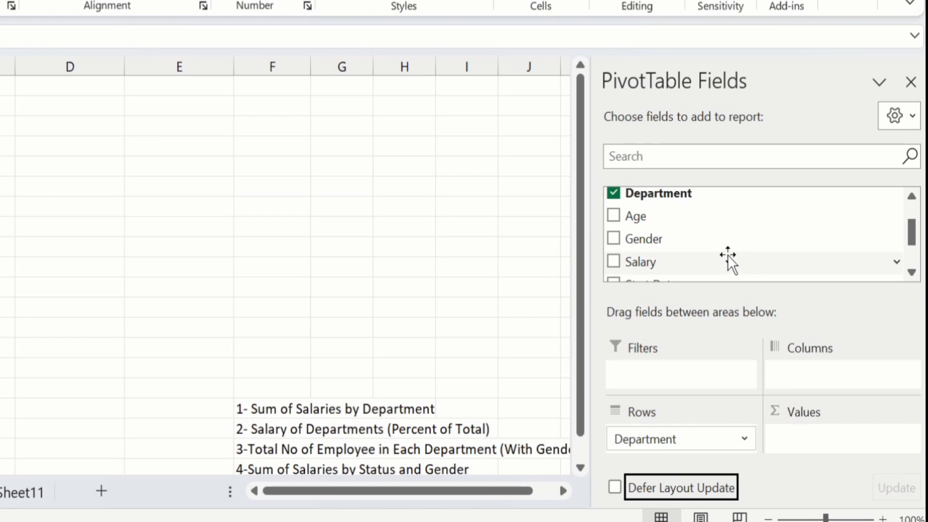
scroll(727, 256, down, 1)
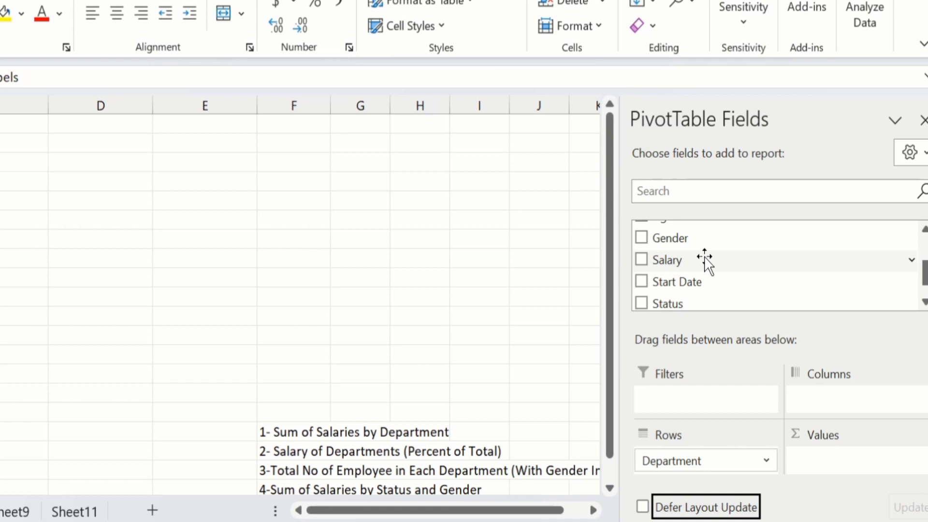
drag(705, 259, 833, 459)
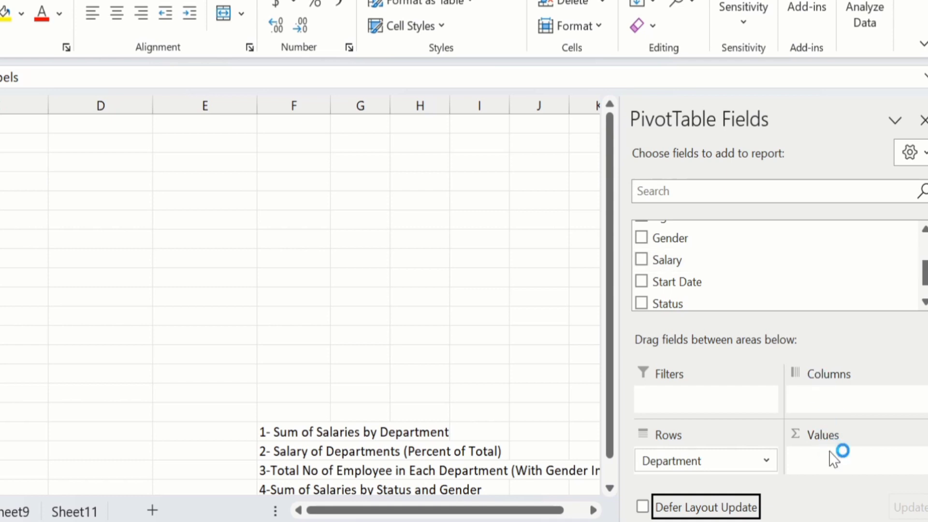
click(705, 255)
drag(704, 251, 822, 449)
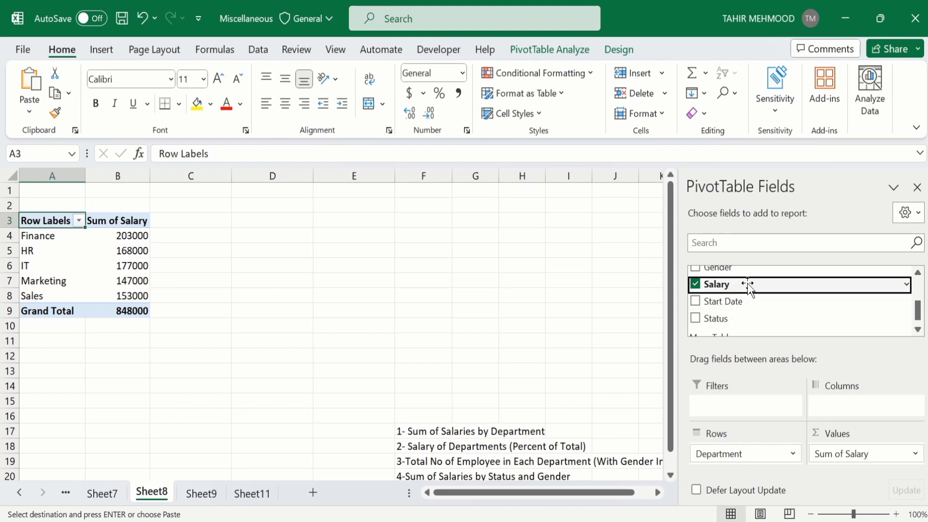
- Add the Salary field to the PivotTable's values a second time
drag(747, 283, 811, 368)
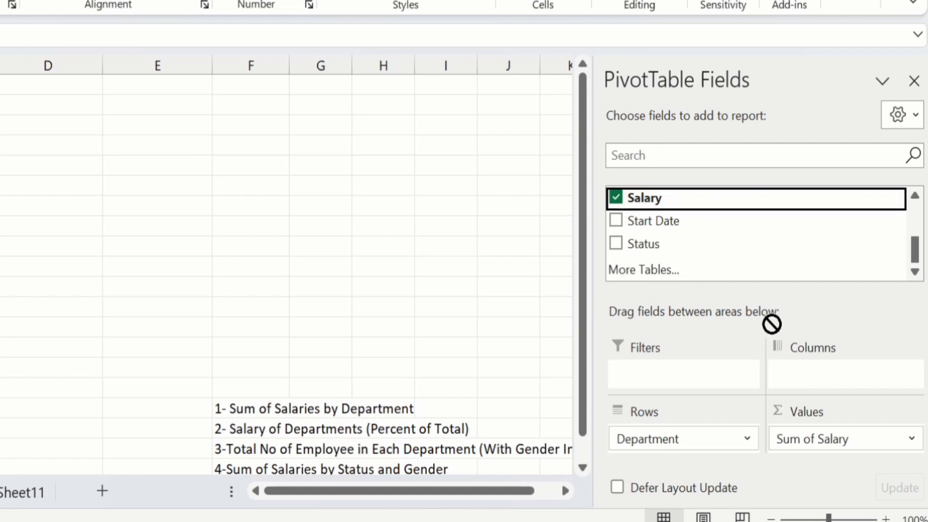
drag(772, 324, 832, 447)
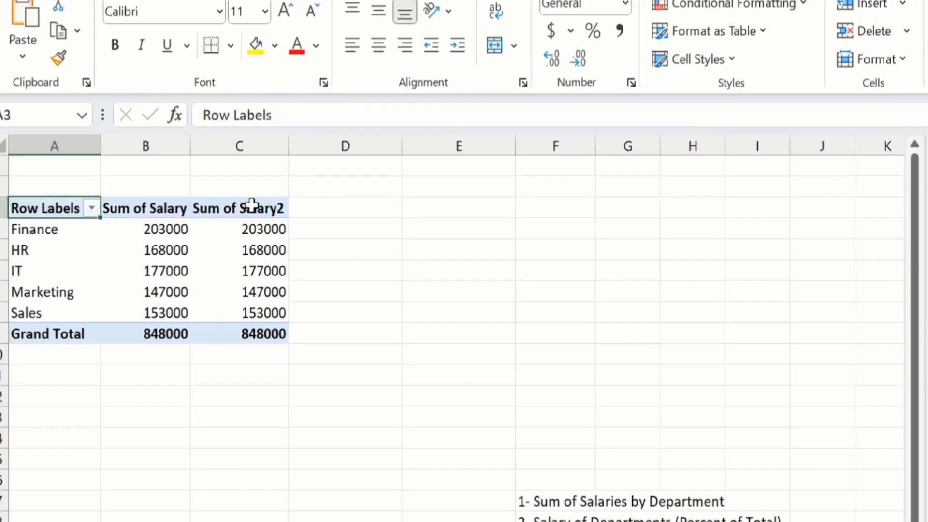
- Rename the second salary column's header in the PivotTable as Percentage
click(249, 213)
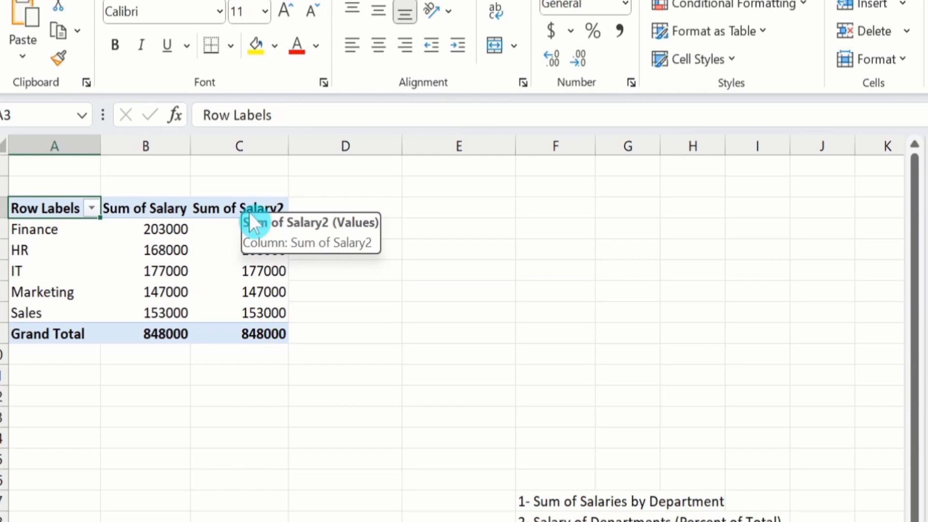
click(233, 207)
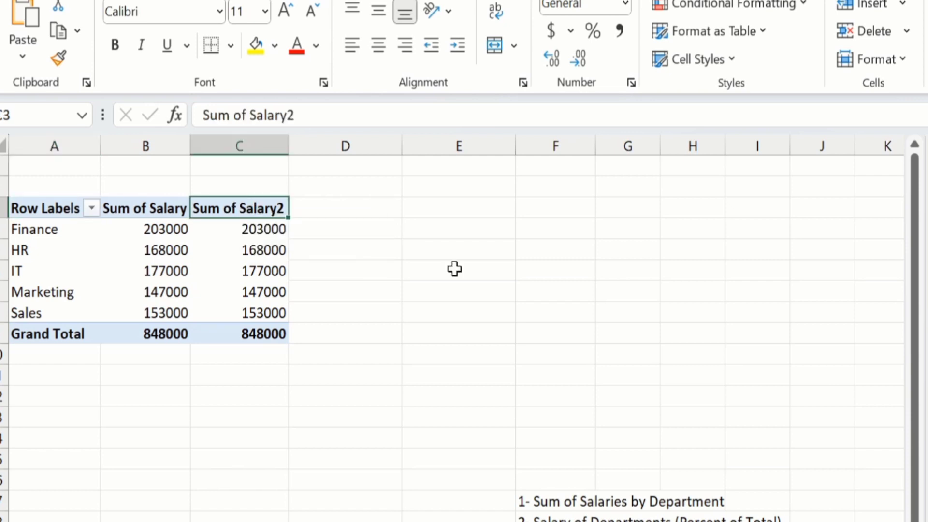
text(P)
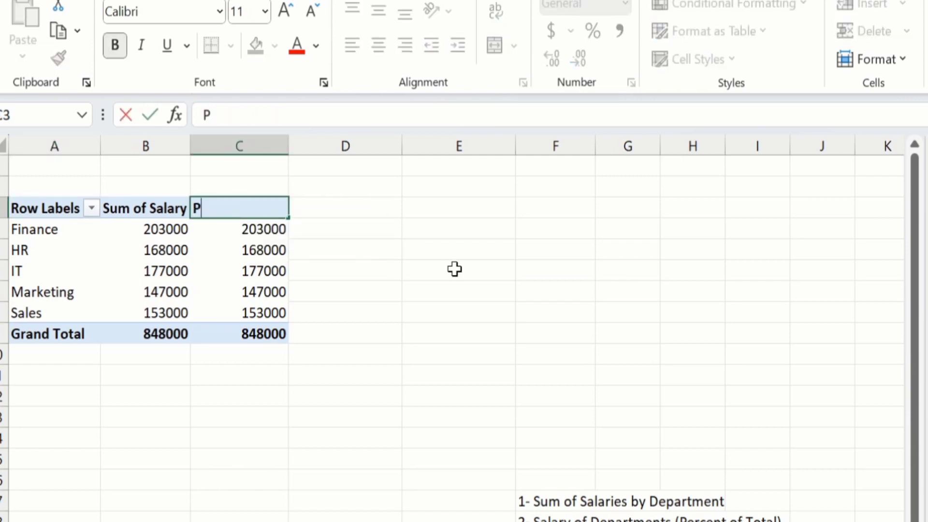
text(ercentag)
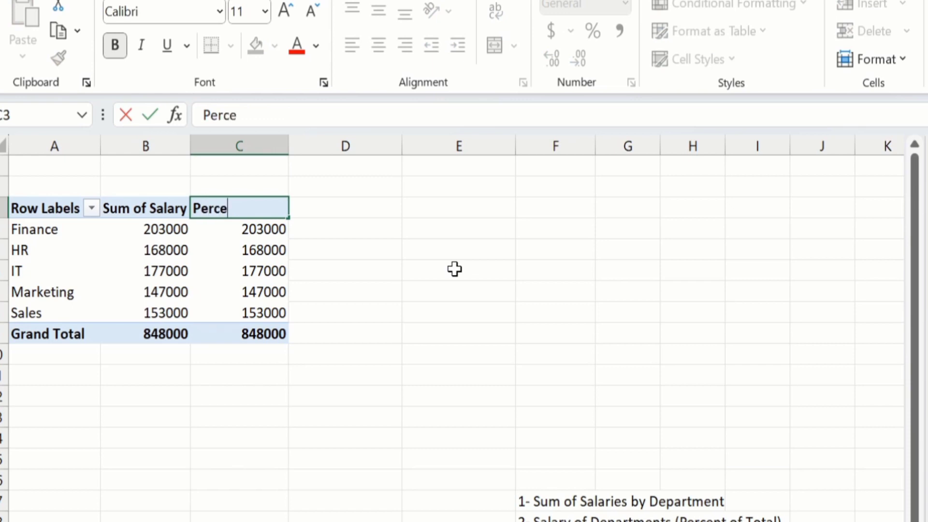
text(e)
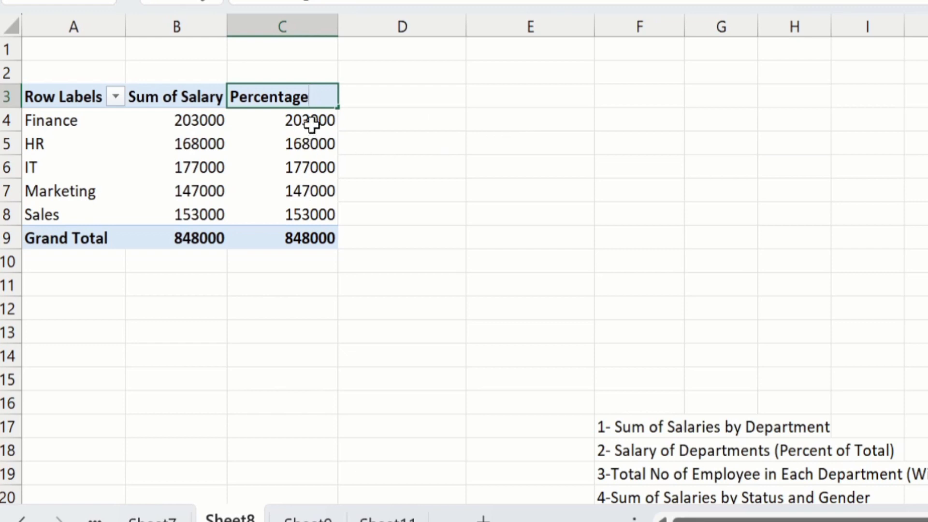
key(Return)
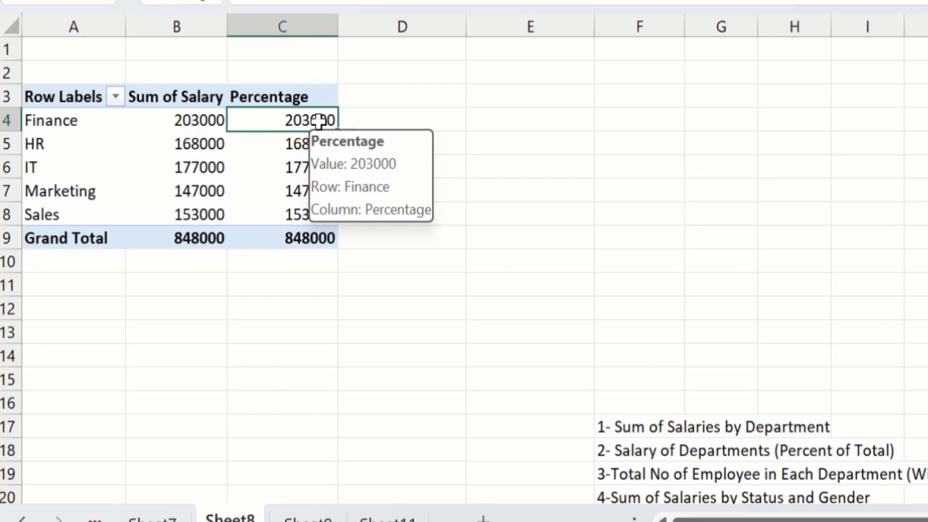
- Show the Percentage column's values as % of Grand Total
right_click(318, 121)
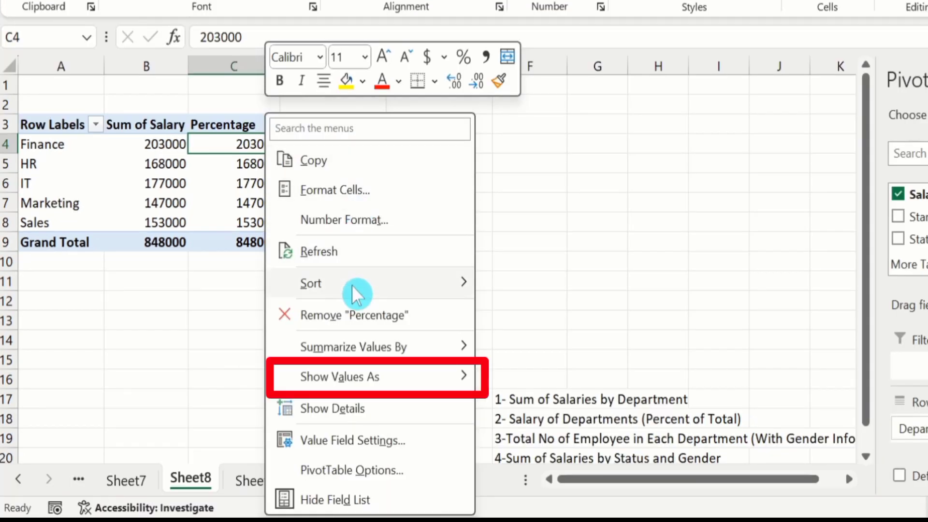
mouse_move(381, 378)
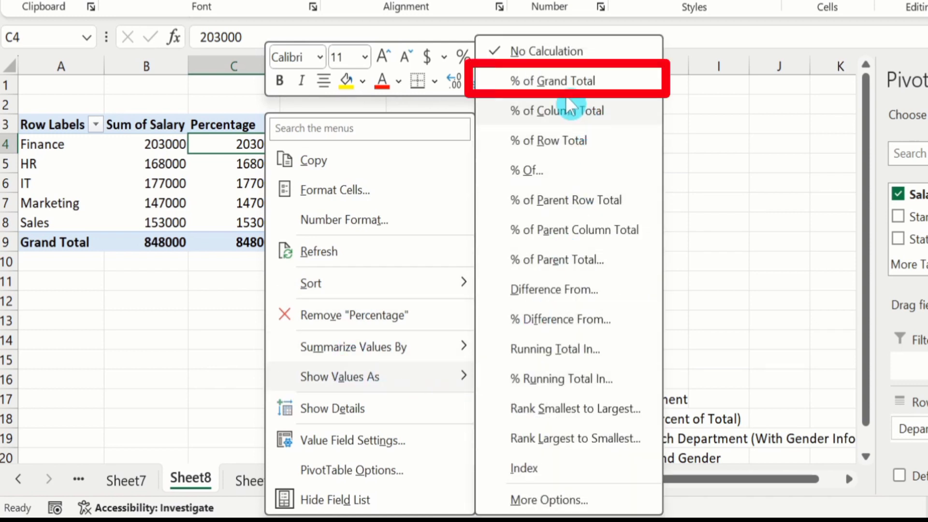
click(624, 87)
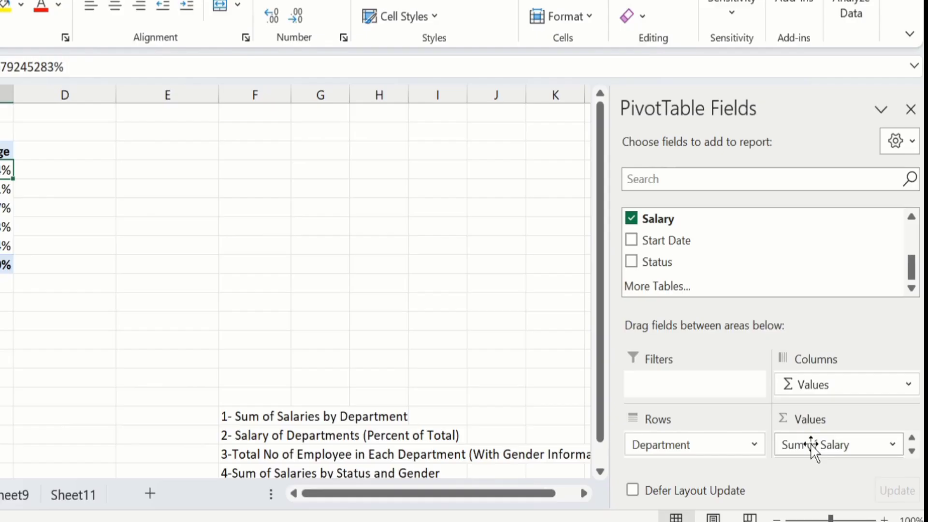
- Remove the Sum of Salary and Percentage fields from the PivotTable's values
click(838, 453)
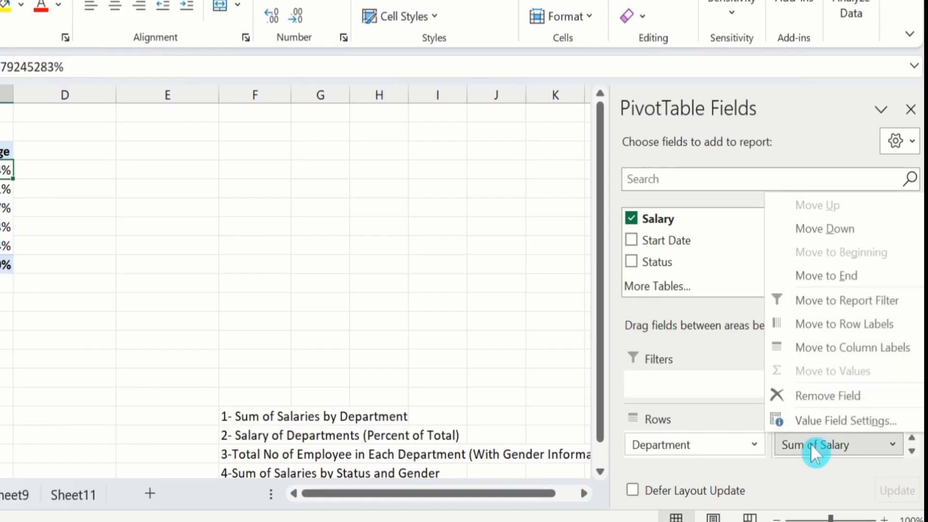
drag(810, 442, 551, 352)
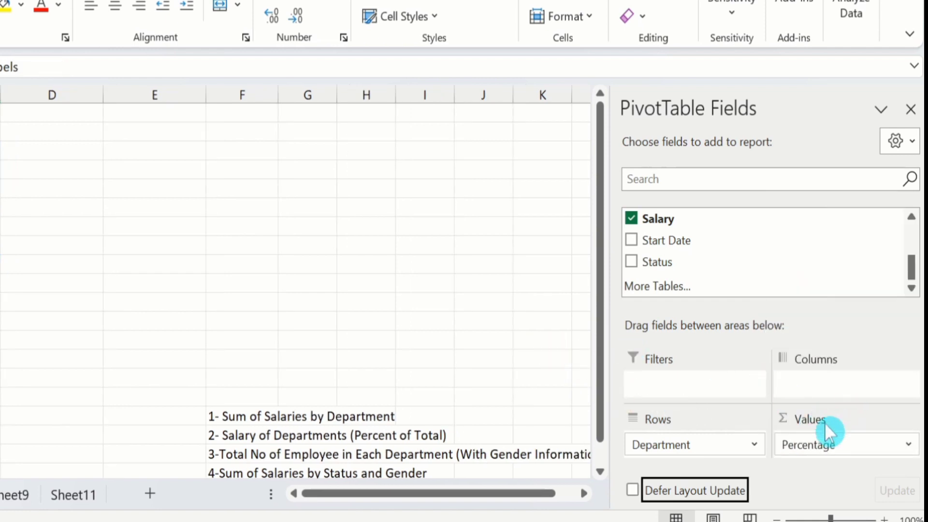
click(808, 441)
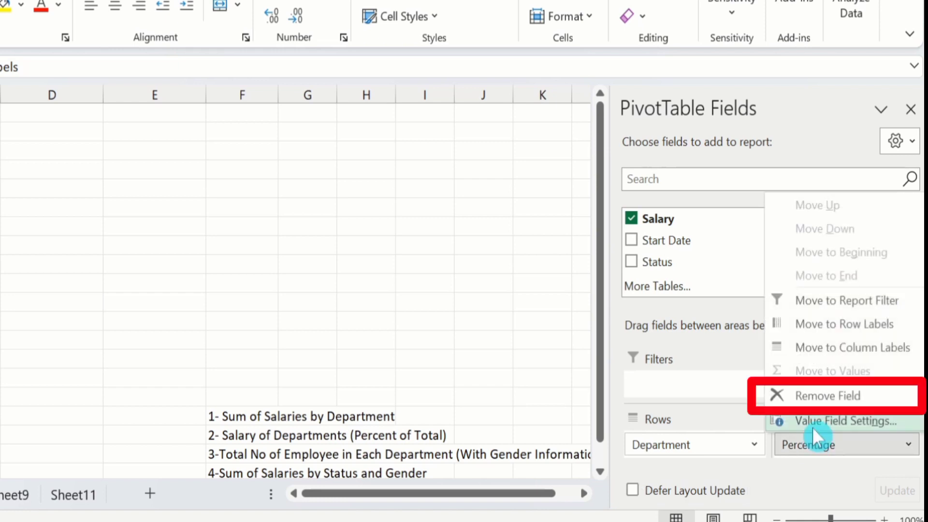
click(849, 396)
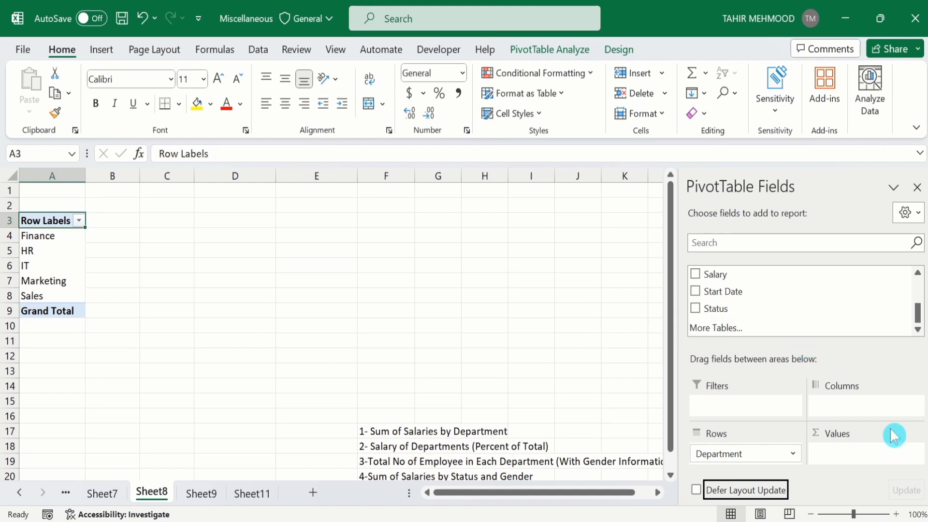
- Add the Department field to the PivotTable's values to count the employees in each department
click(920, 279)
click(920, 279)
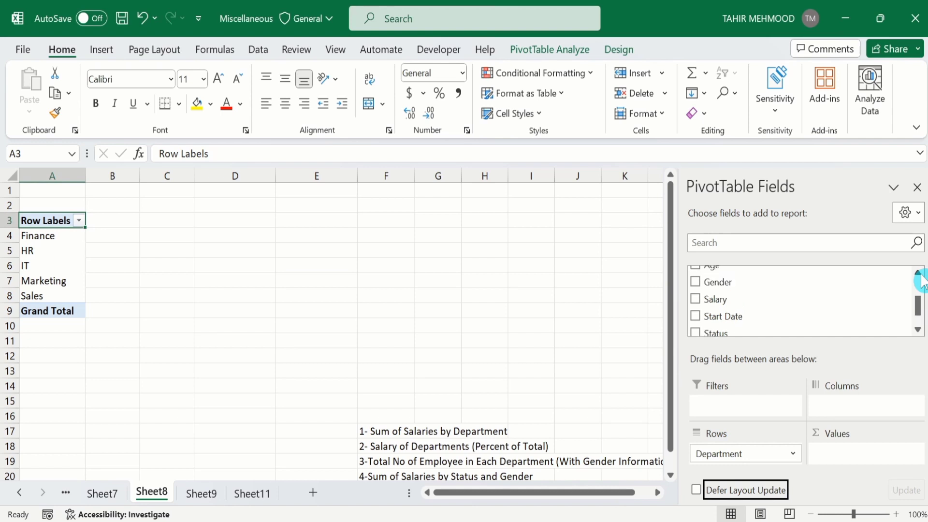
click(920, 278)
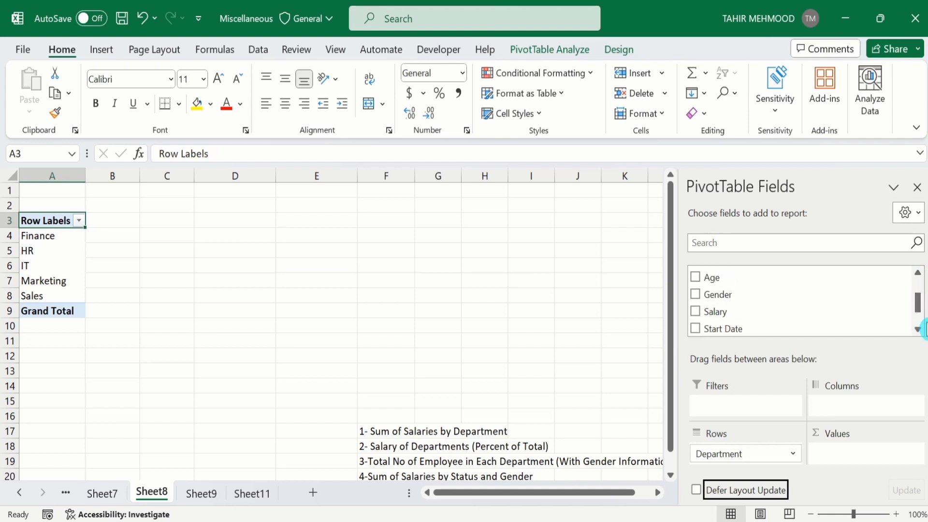
click(921, 279)
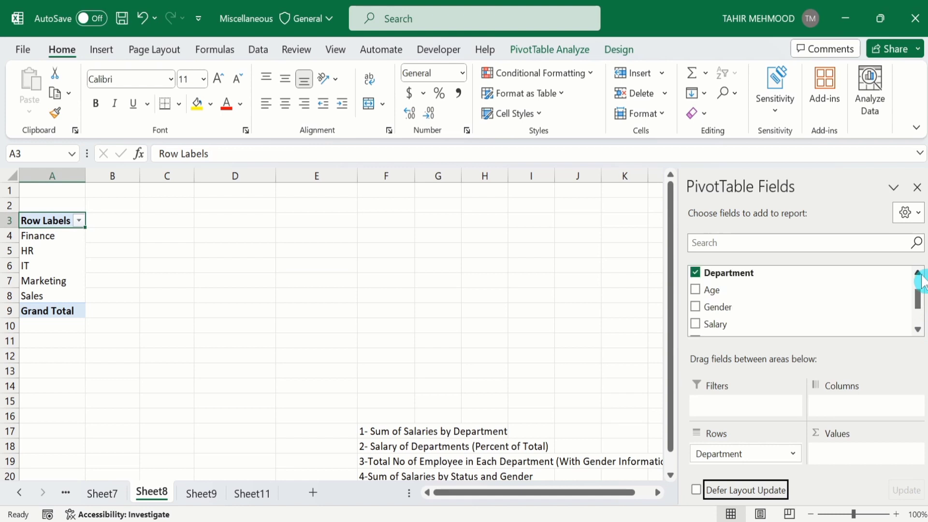
click(791, 273)
drag(790, 274, 835, 450)
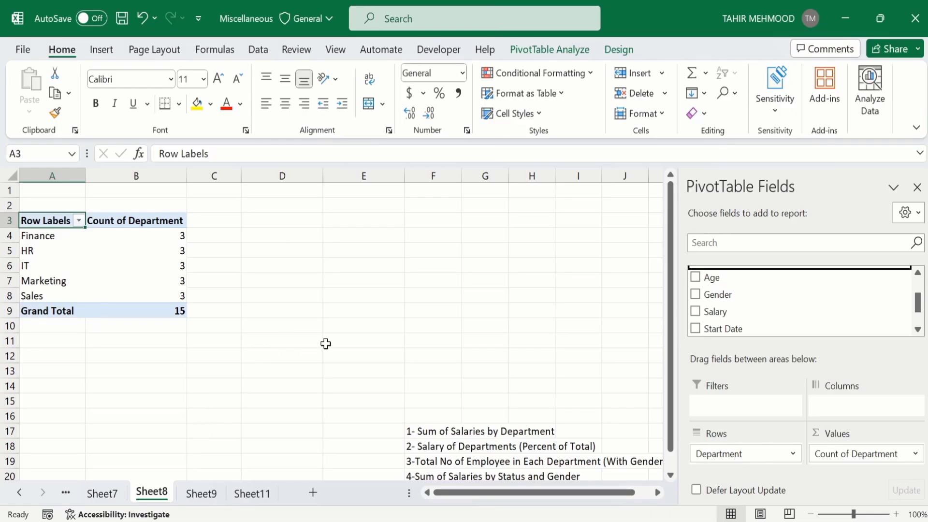
- Check the employee count against the source table on Sheet9, then return to Sheet8 and review the listed questions
click(201, 493)
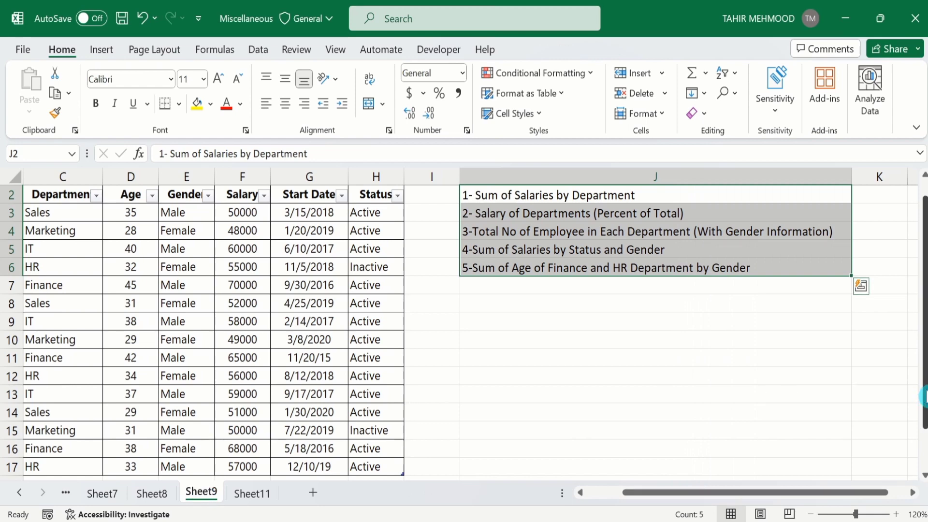
drag(924, 395, 924, 400)
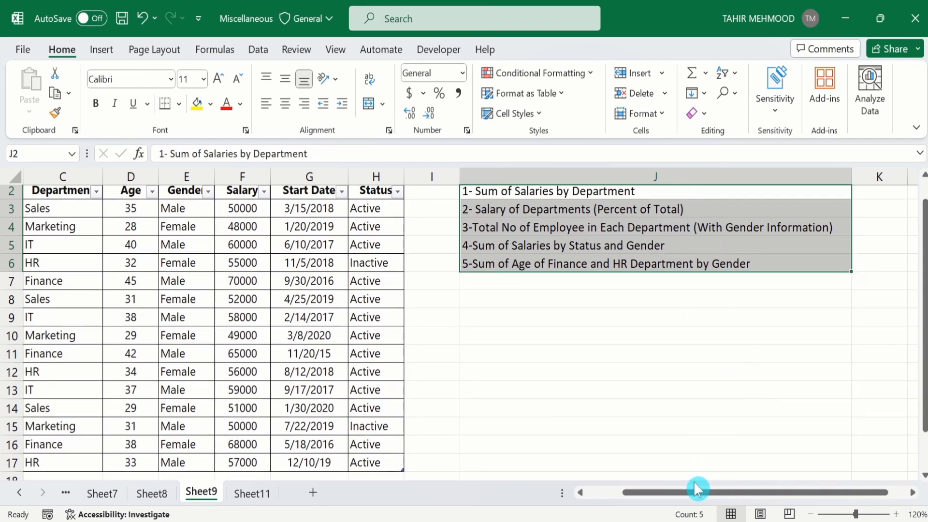
drag(691, 493, 648, 494)
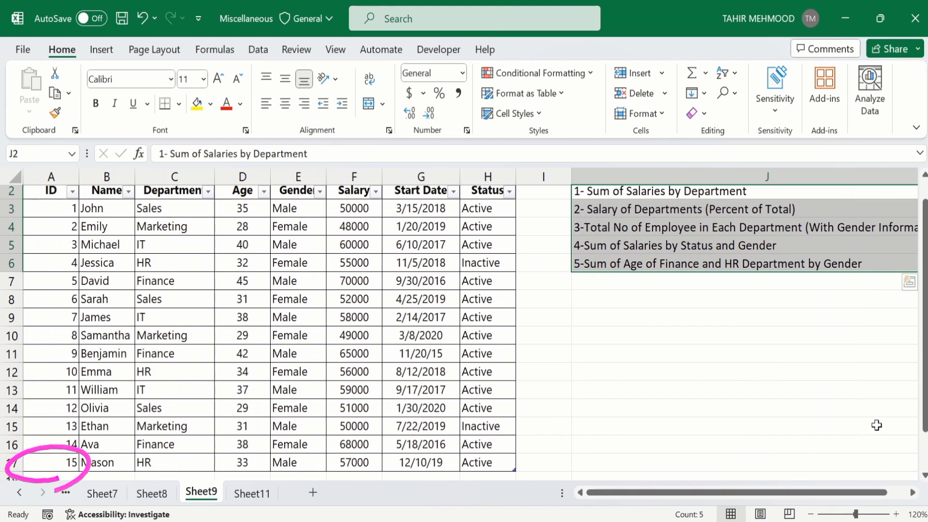
drag(923, 424, 923, 431)
click(148, 494)
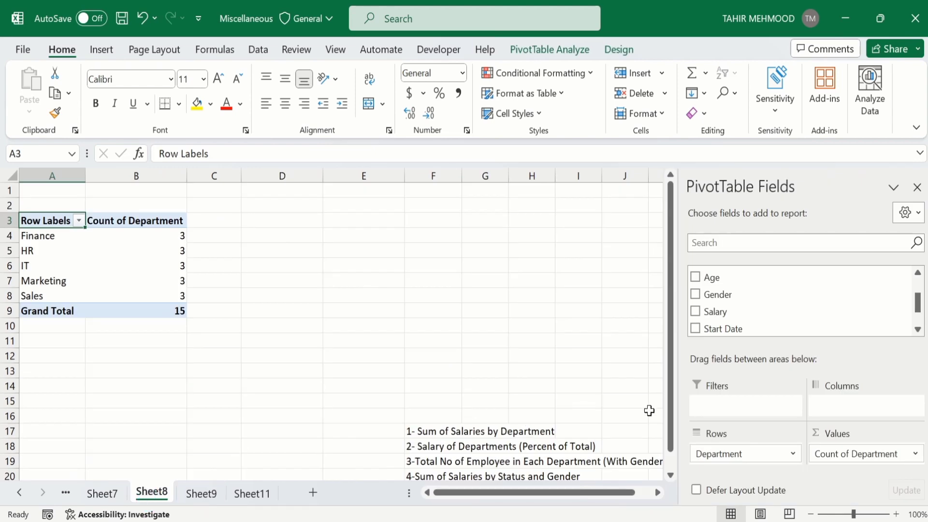
drag(667, 420, 671, 429)
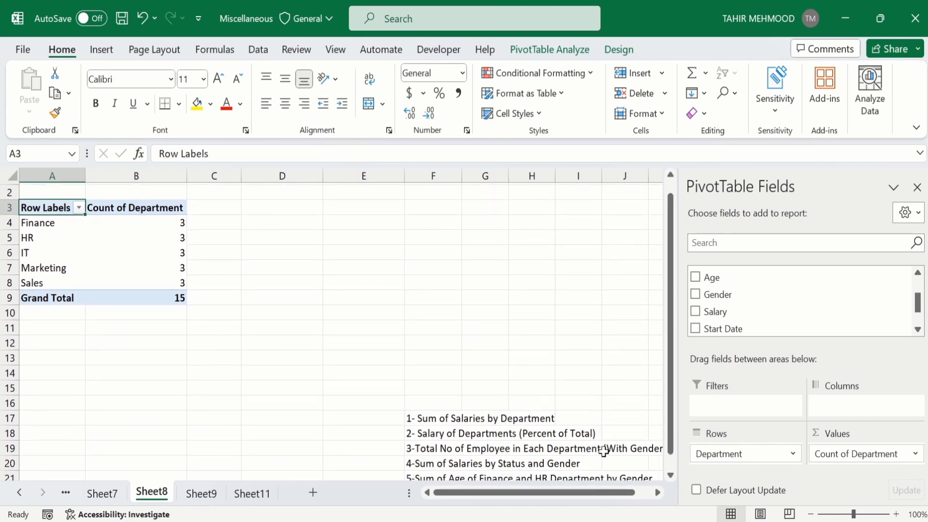
drag(555, 496, 518, 496)
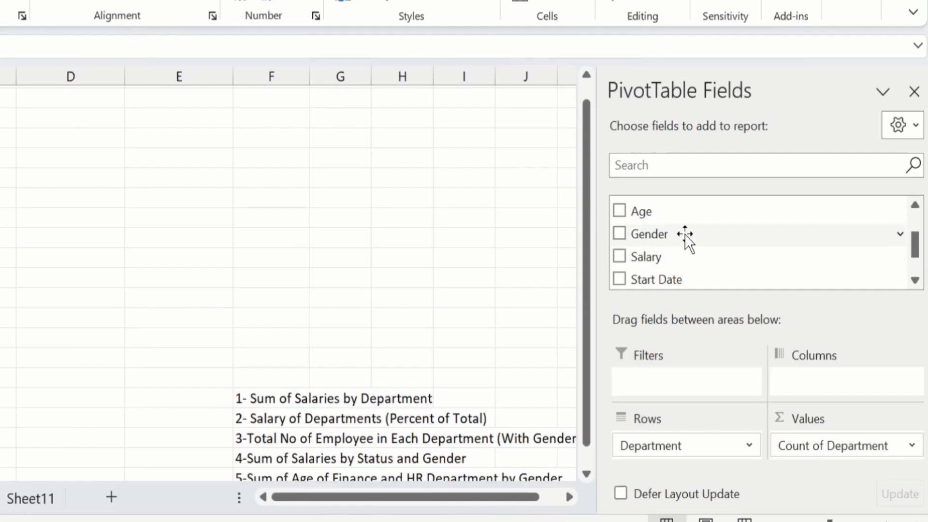
- Add the Gender field to the PivotTable's row labels beneath Department
drag(684, 233, 692, 233)
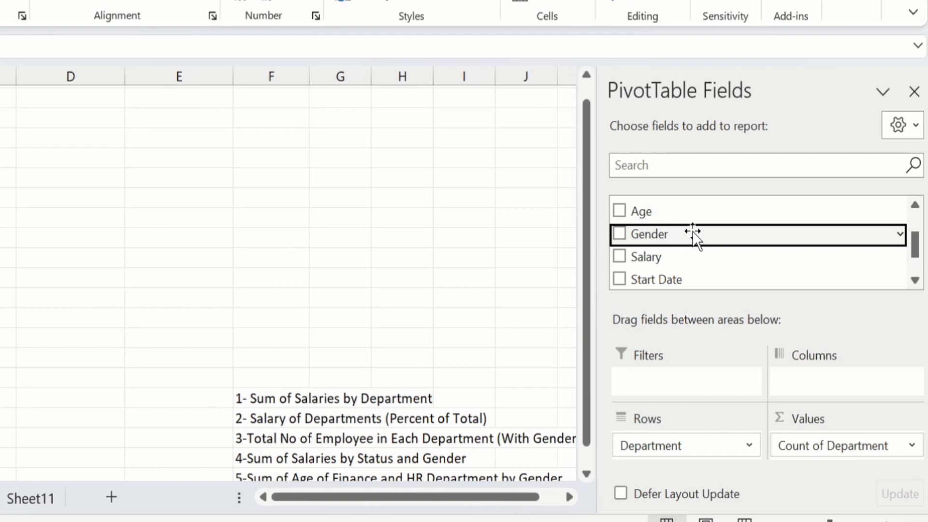
right_click(694, 235)
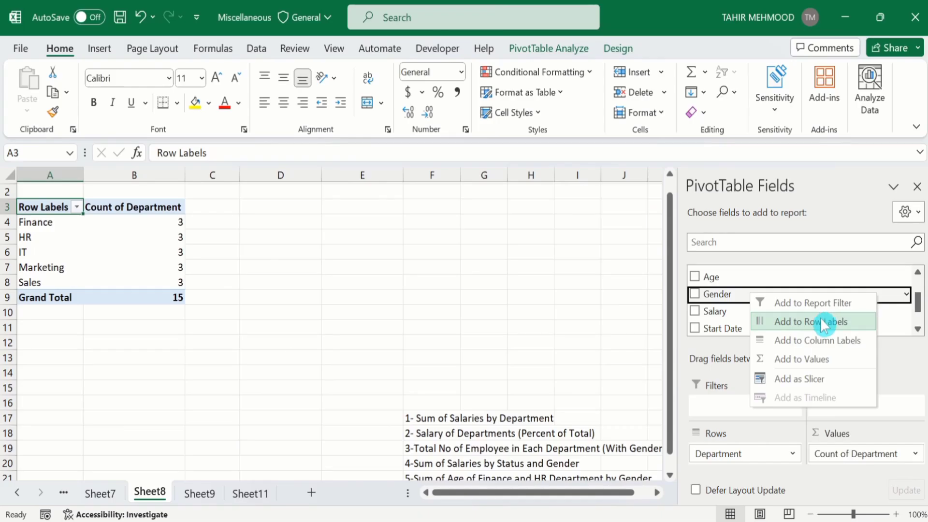
click(823, 323)
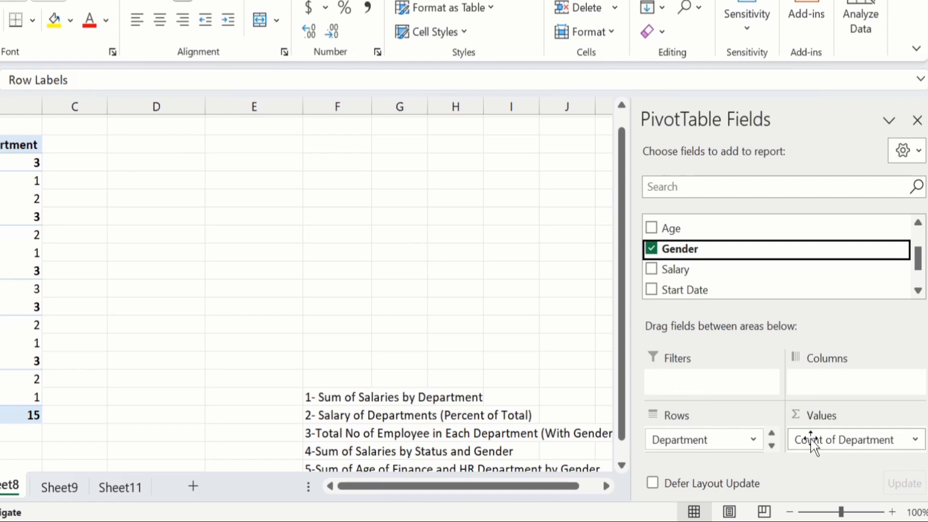
- Move the Gender field from the row labels to the column labels
click(772, 444)
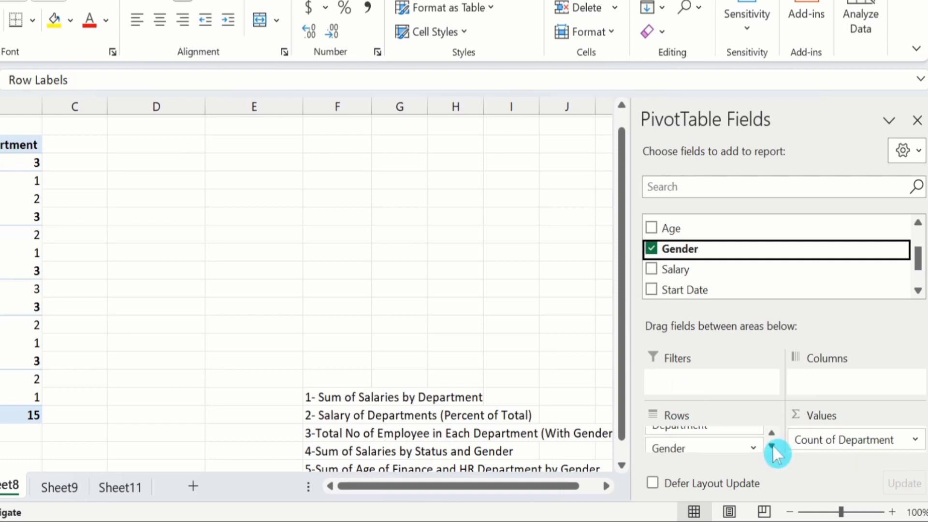
click(772, 445)
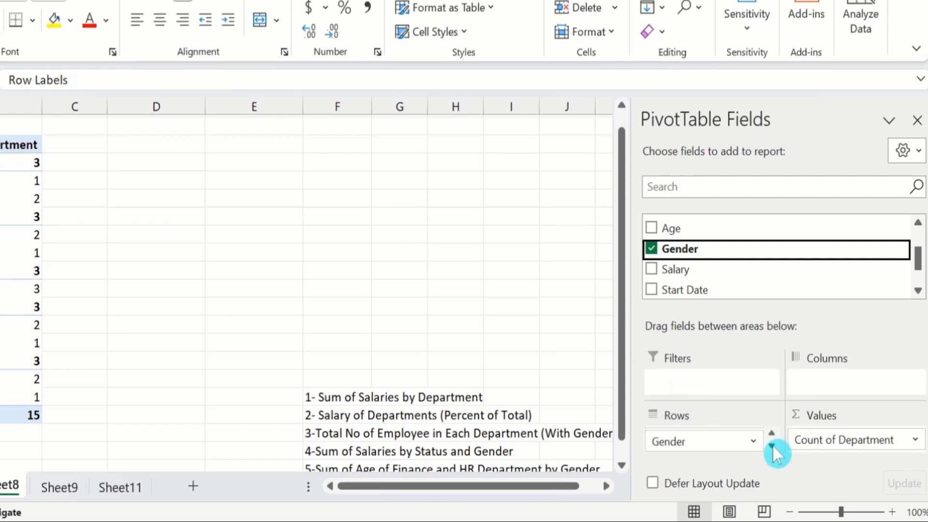
click(691, 441)
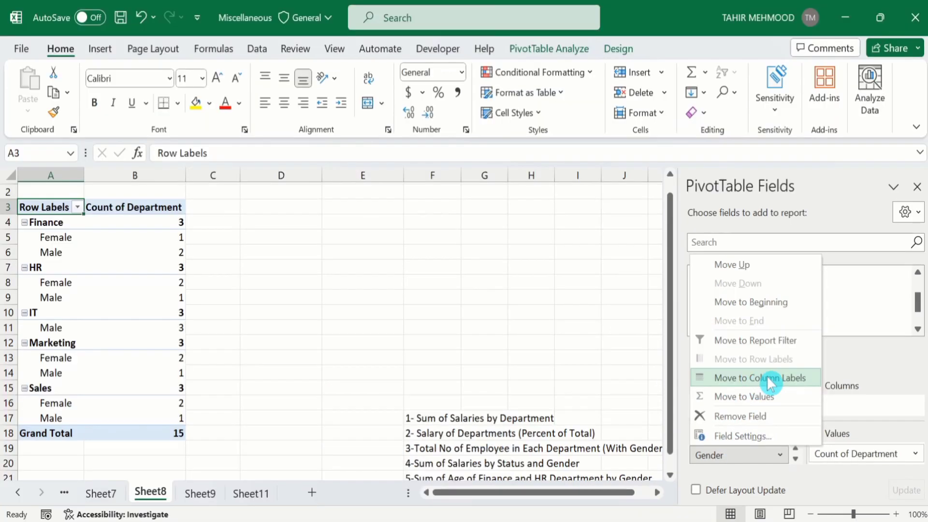
click(771, 379)
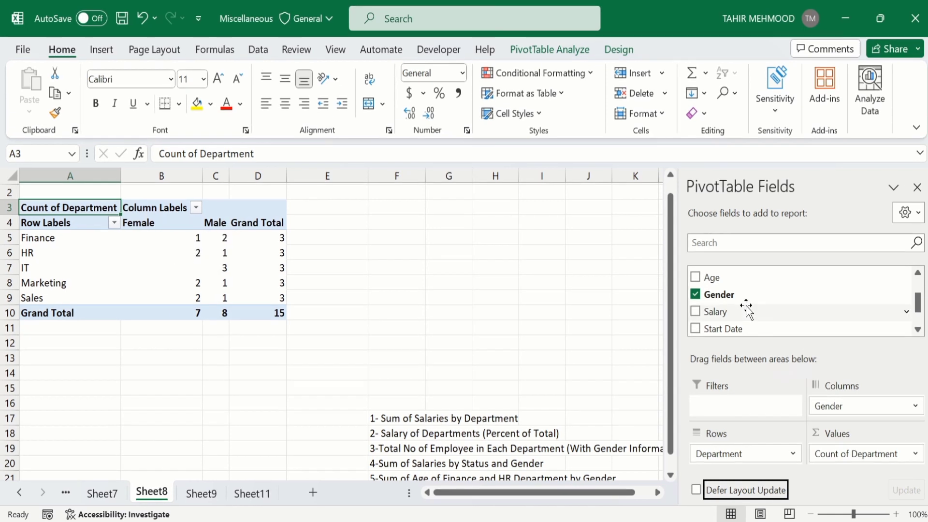
click(765, 352)
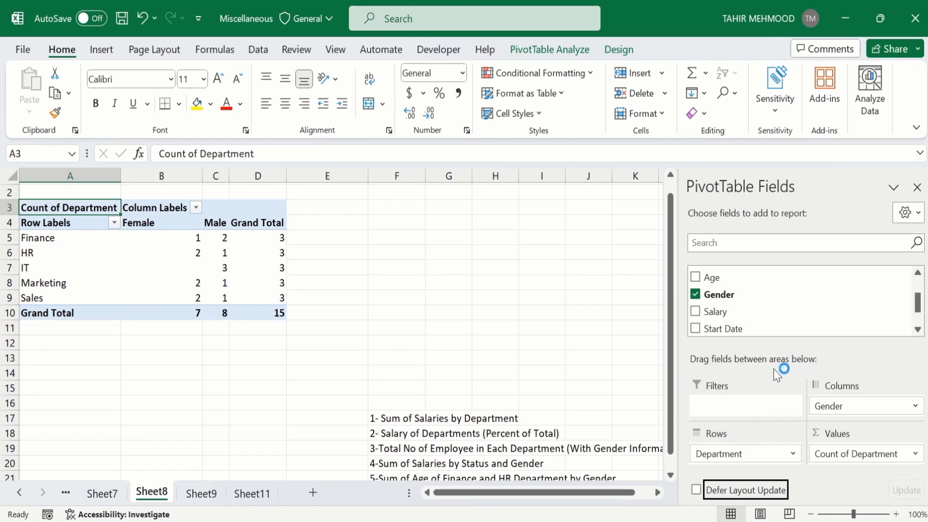
- Remove the Gender field from the PivotTable's columns and the Count of Department field from its values
click(672, 478)
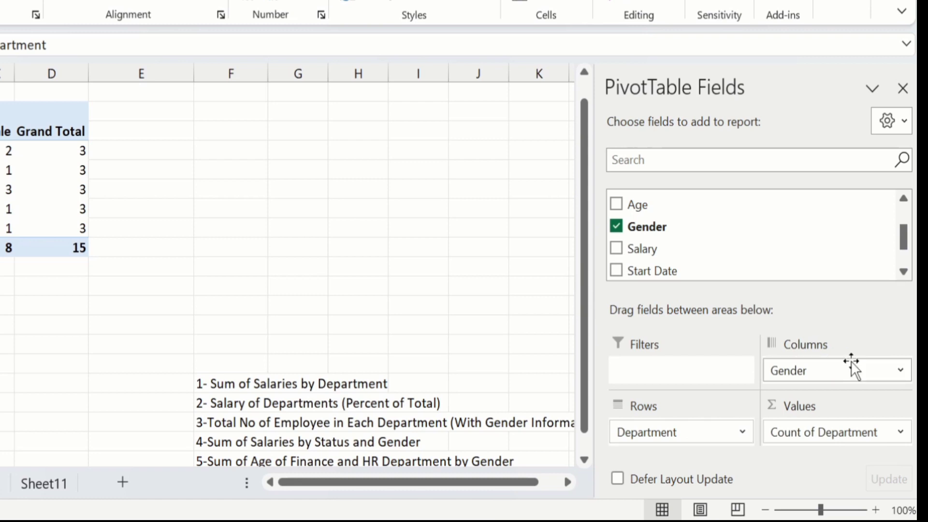
click(819, 371)
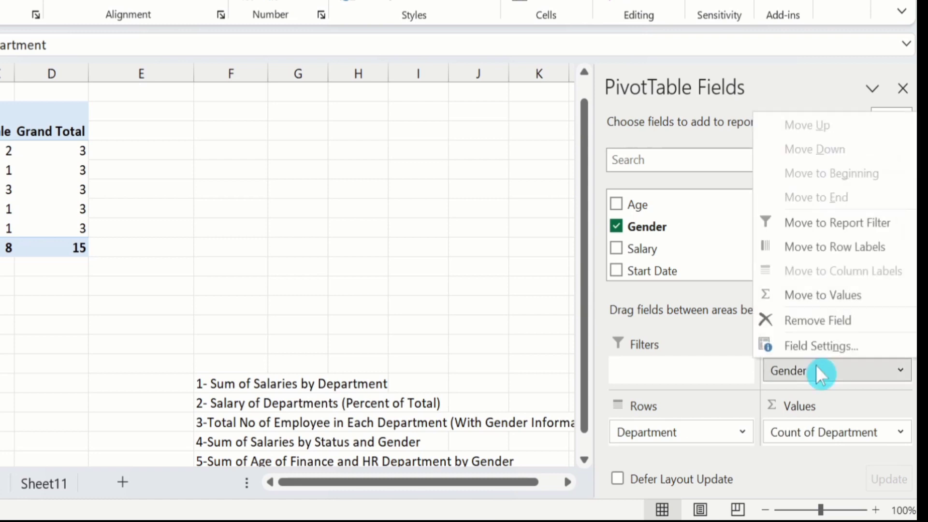
click(814, 320)
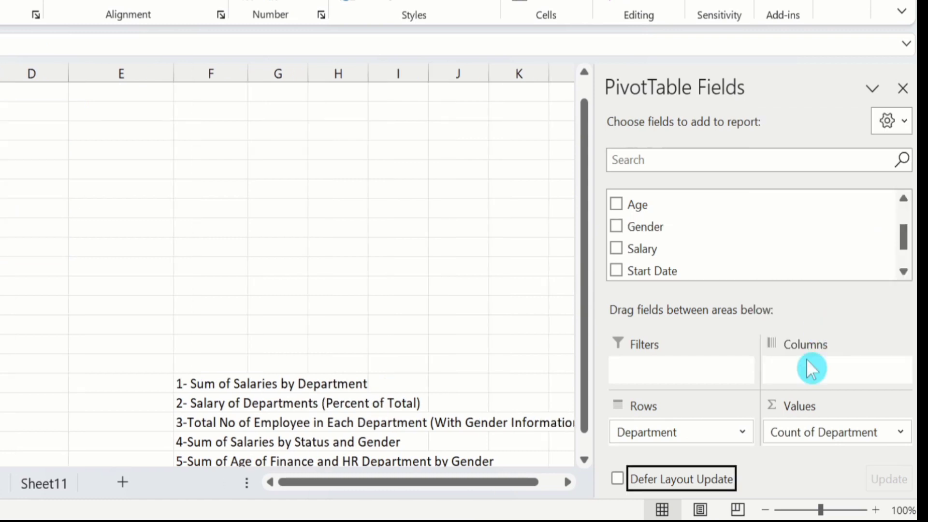
click(811, 429)
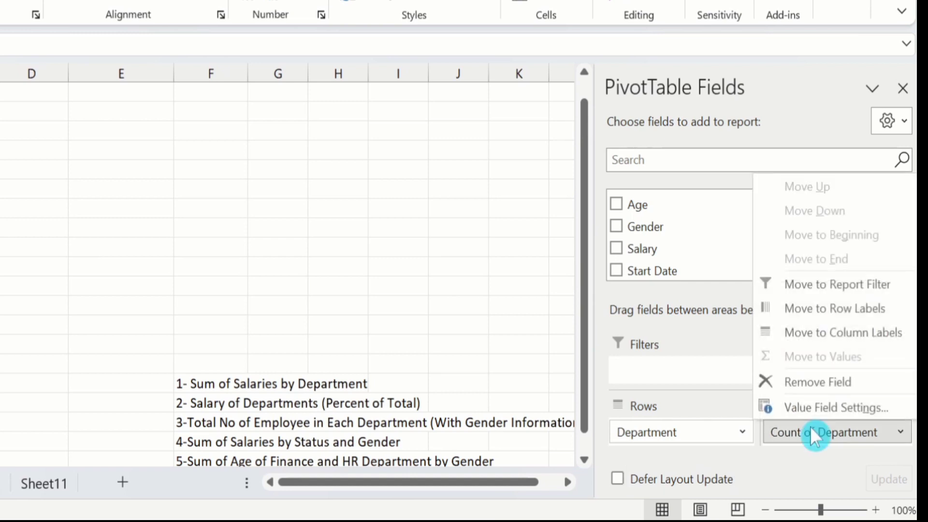
drag(812, 427, 493, 321)
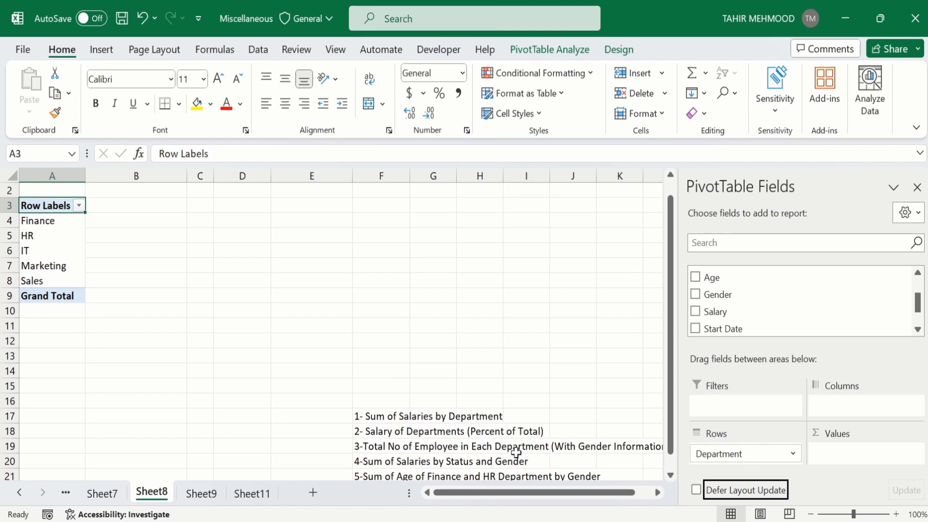
- Add the Salary field to the PivotTable's values as a sum and the Status field to the column labels
click(741, 312)
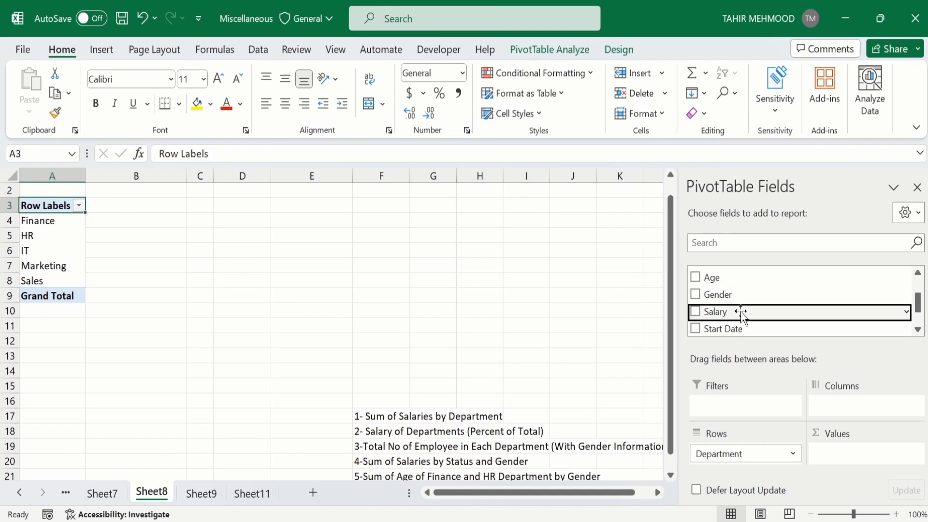
drag(741, 311, 842, 456)
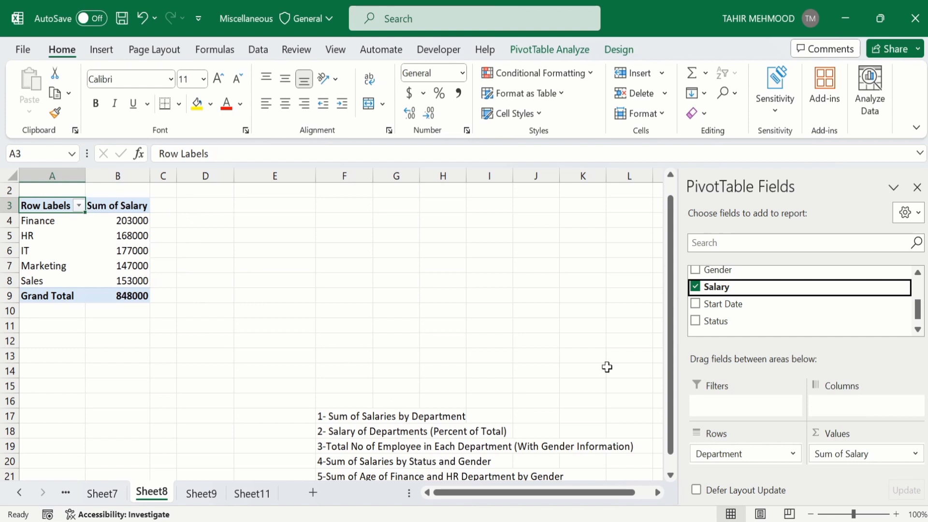
click(729, 321)
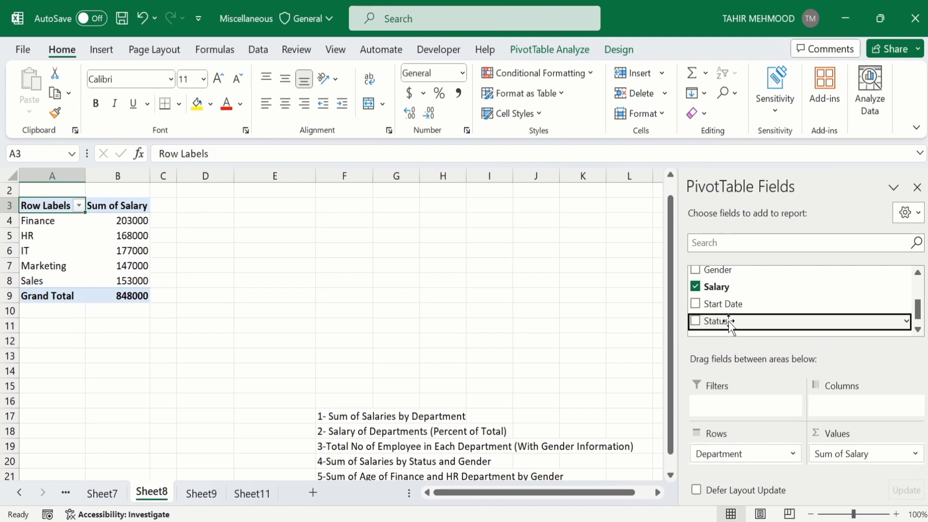
drag(729, 320, 836, 404)
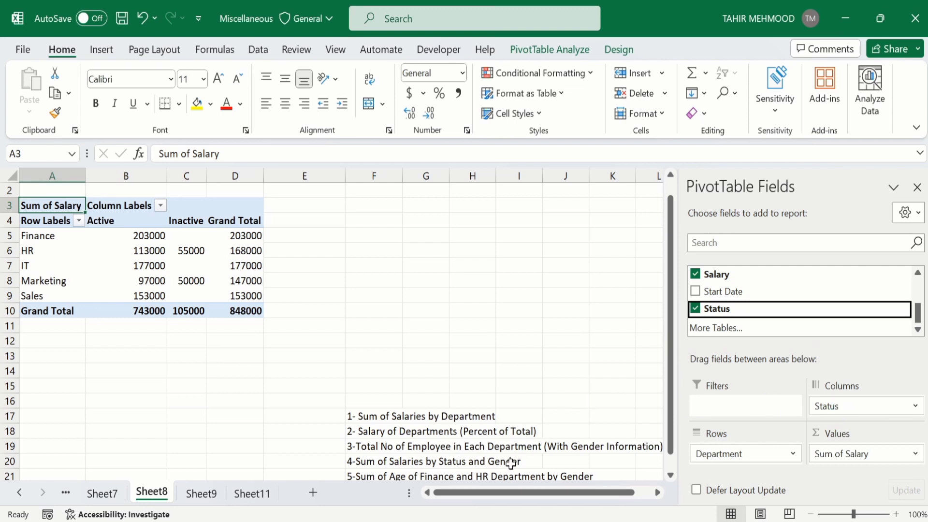
- Add the Gender field to the column labels above Status and inspect the resulting salary sums
click(917, 273)
click(917, 273)
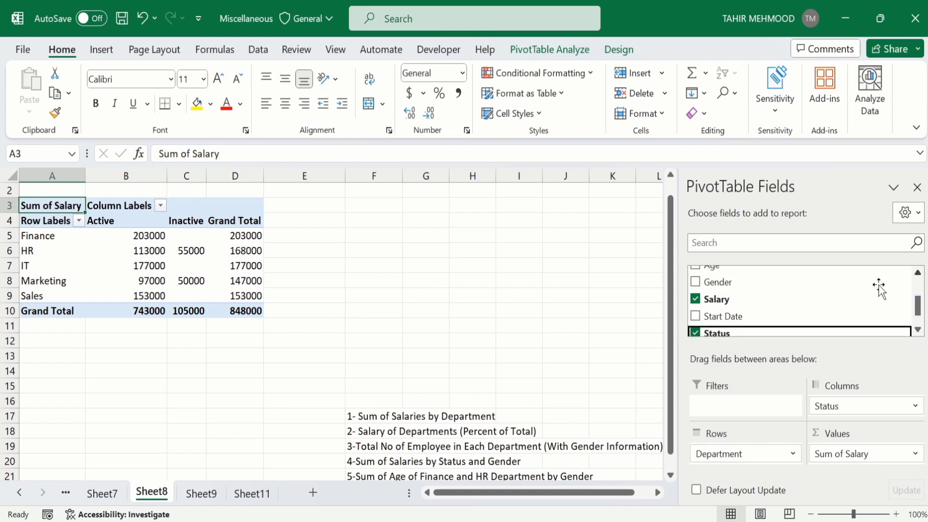
click(754, 286)
drag(753, 282, 849, 406)
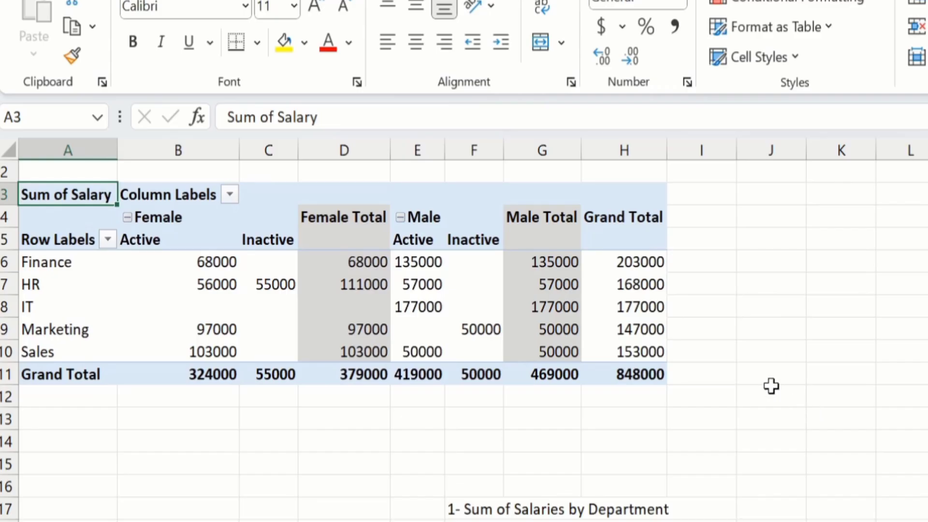
click(523, 336)
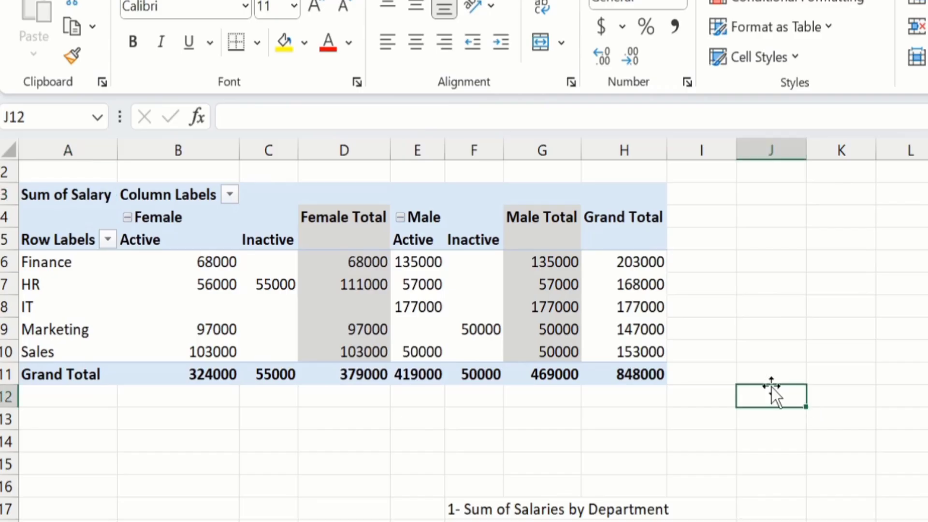
click(408, 411)
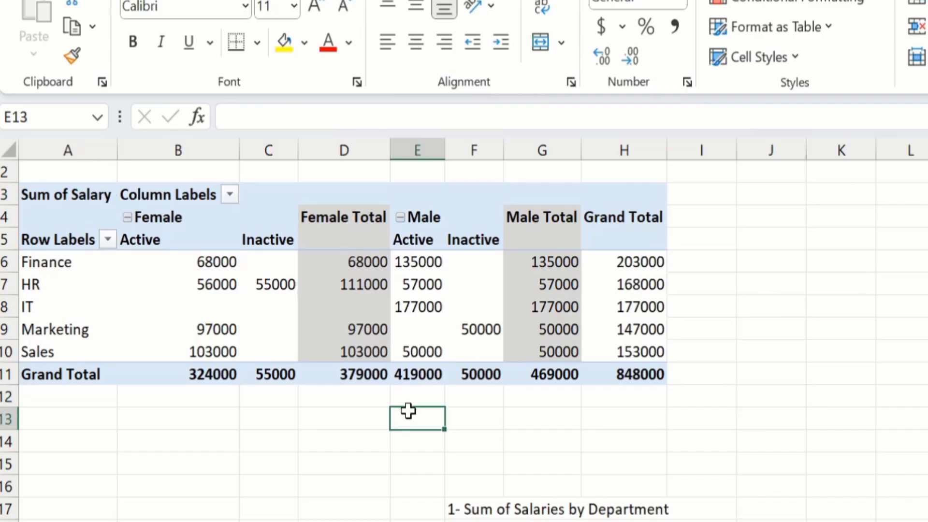
click(228, 261)
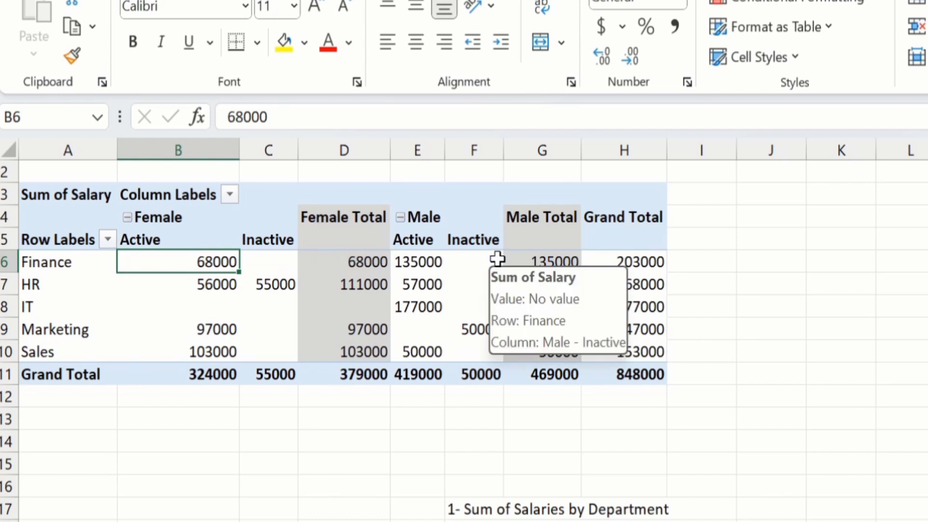
- Remove the Gender, Status and Sum of Salary fields from the PivotTable, keeping only Department in the rows
drag(668, 411, 673, 436)
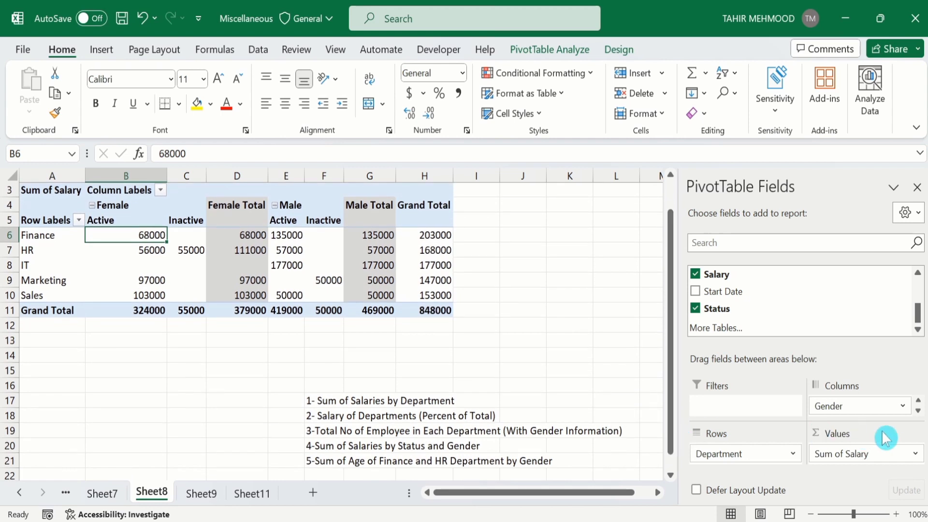
click(846, 408)
click(846, 369)
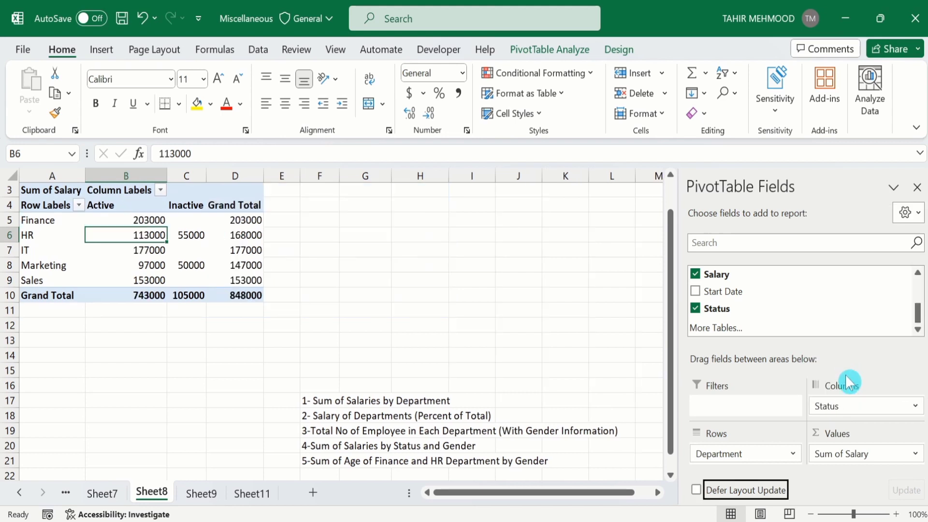
click(847, 405)
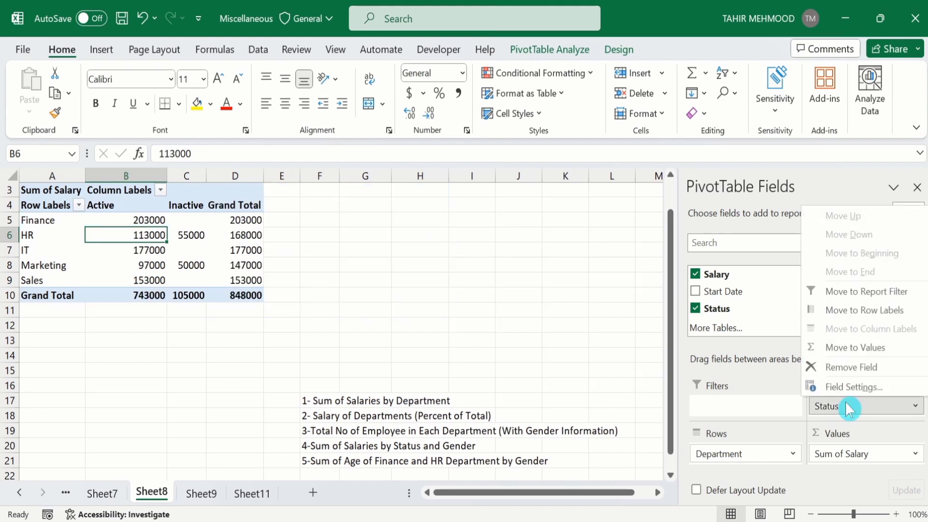
click(843, 365)
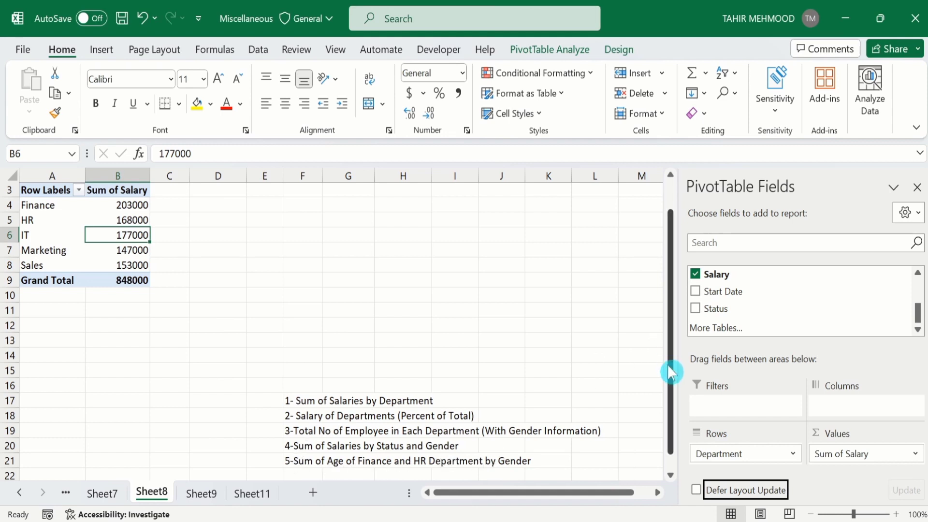
drag(669, 369, 674, 315)
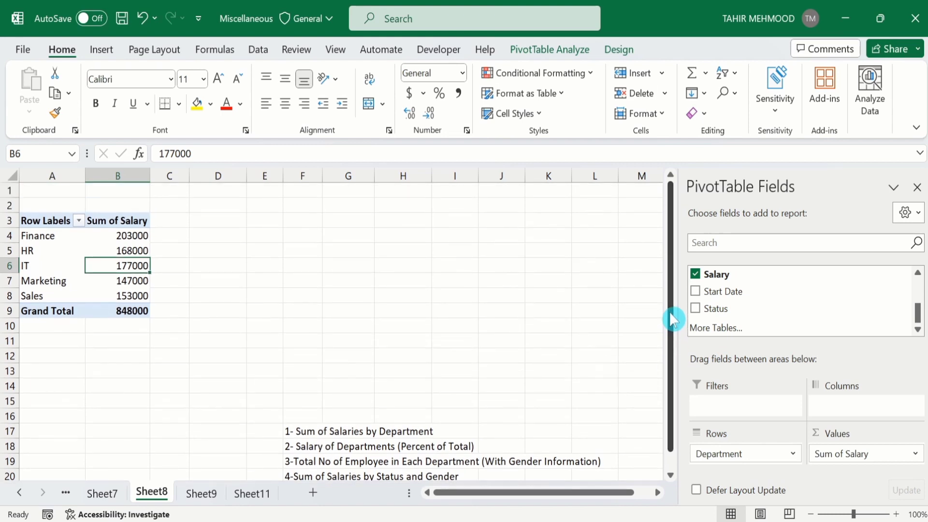
click(852, 455)
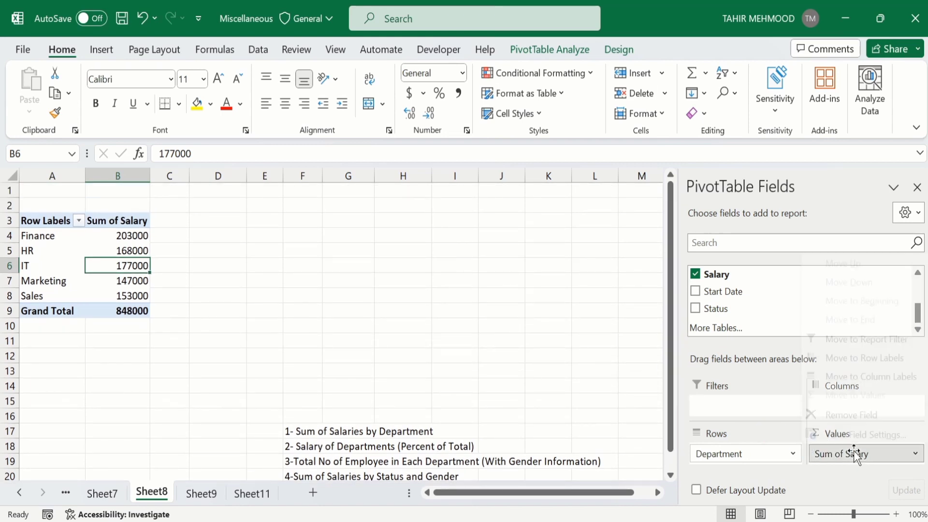
click(848, 424)
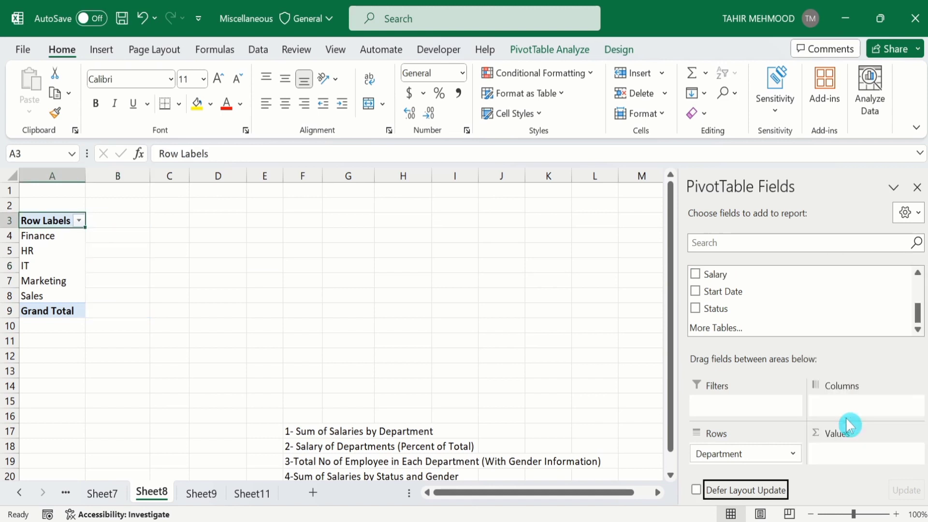
- Add the Age field to the PivotTable's values as a sum
scroll(841, 314, up, 2)
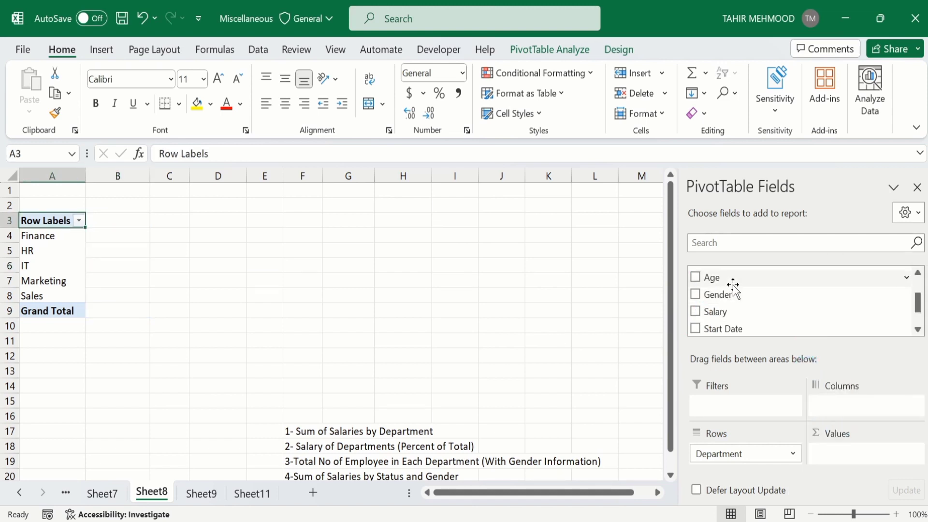
right_click(772, 281)
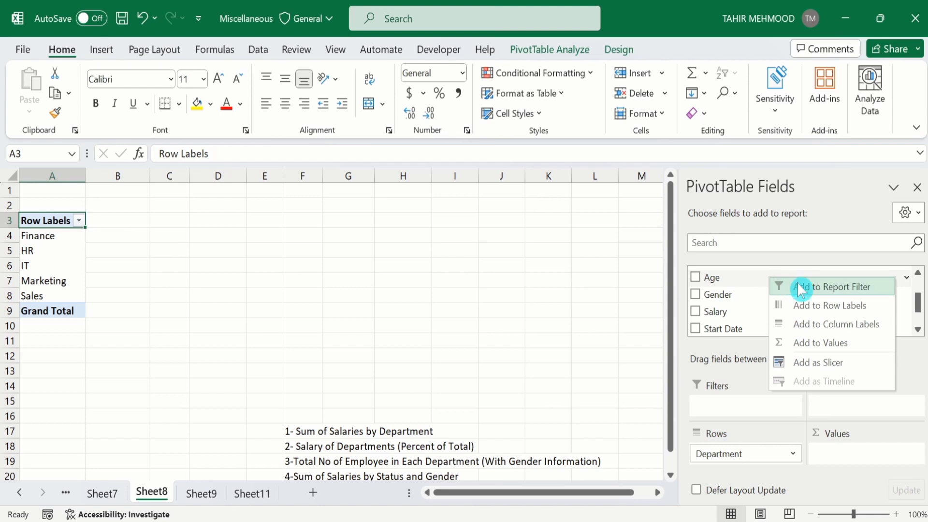
click(835, 342)
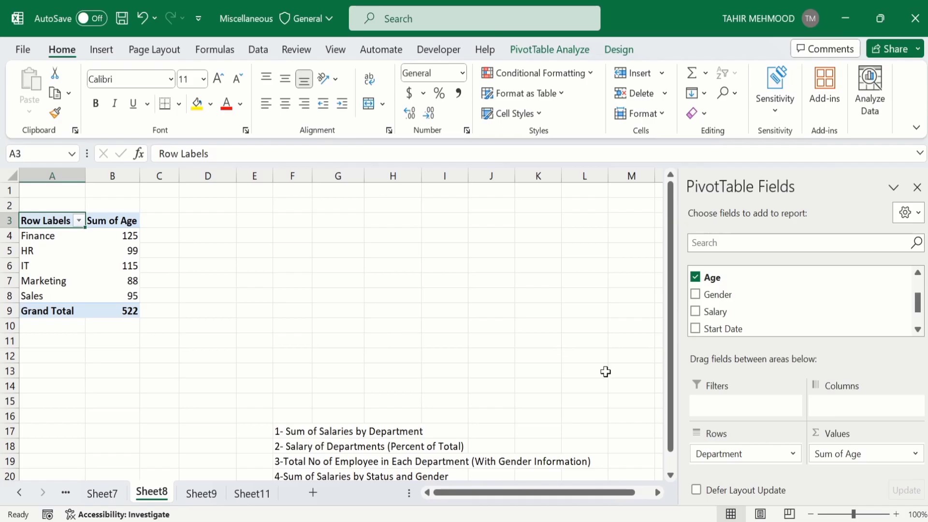
- Filter the PivotTable's row labels to include only the Finance and HR departments
drag(677, 429, 676, 459)
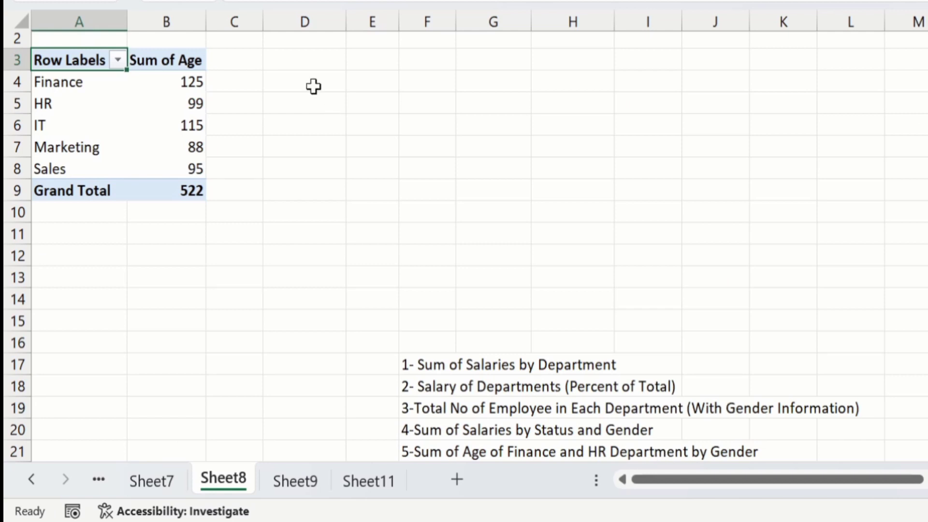
click(117, 59)
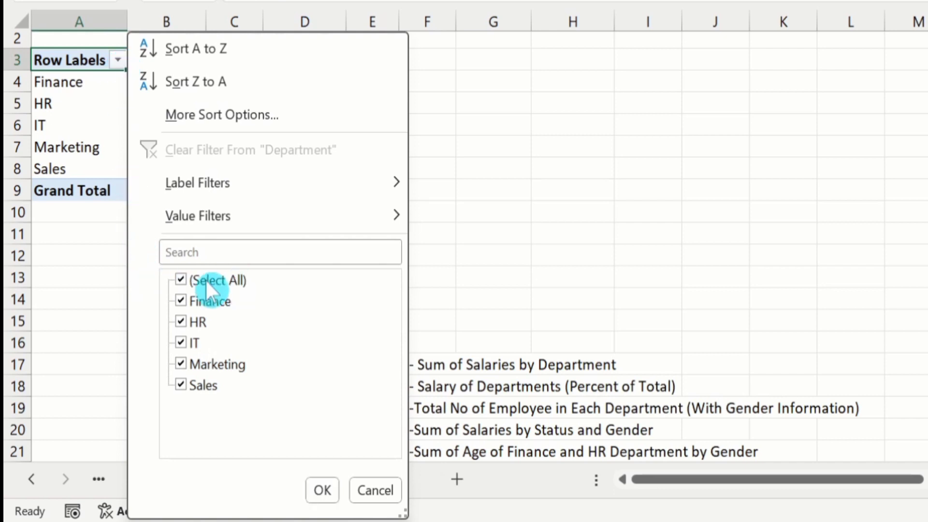
click(181, 277)
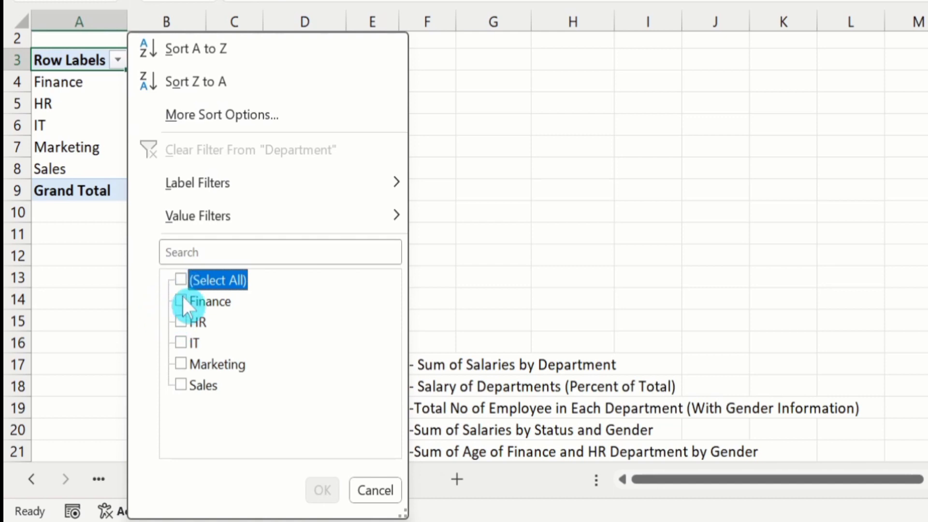
click(182, 296)
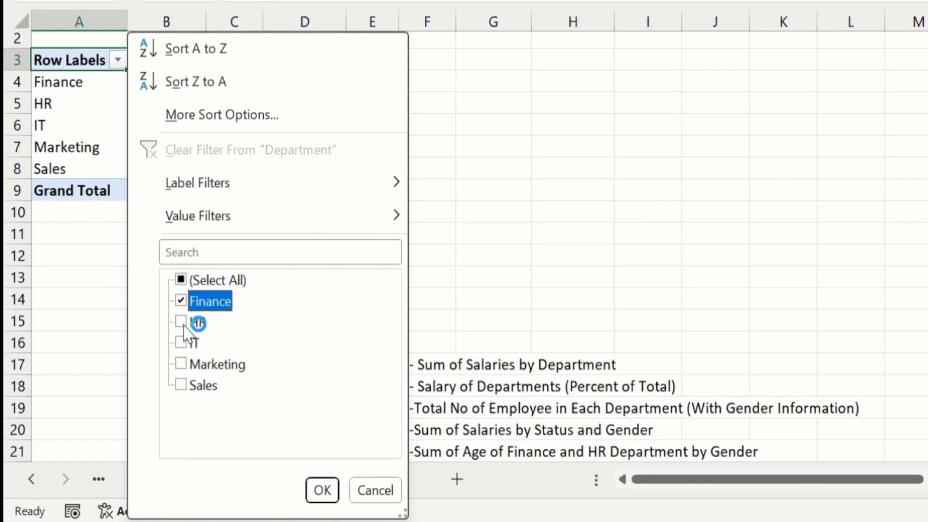
click(182, 323)
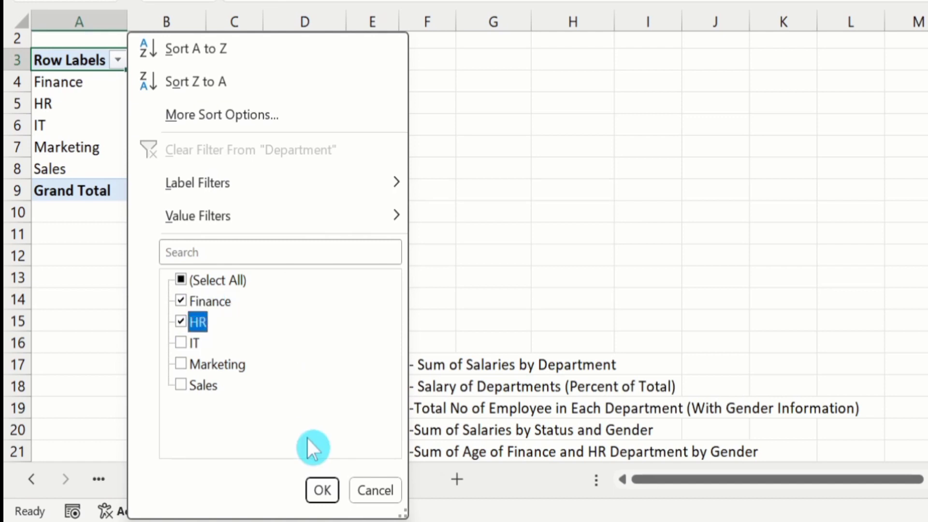
click(321, 490)
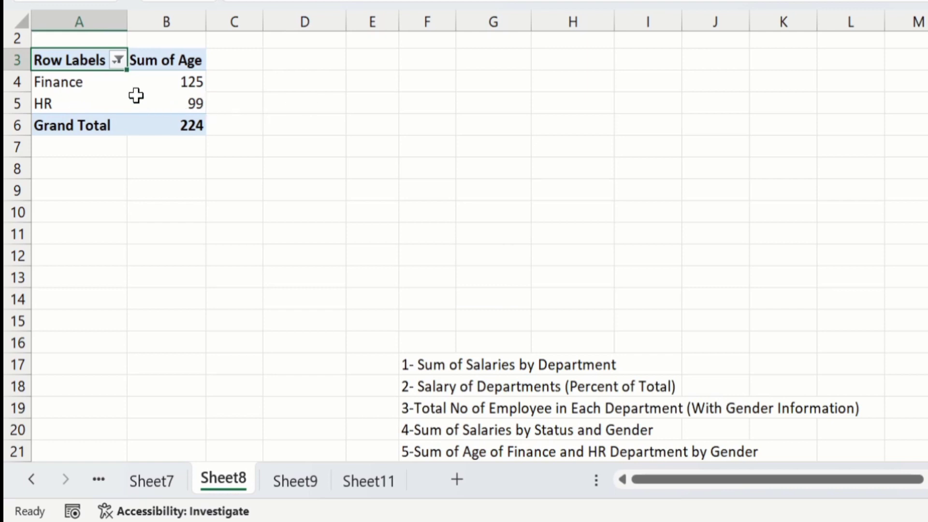
- Clear the Department filter from the PivotTable's row labels
click(118, 60)
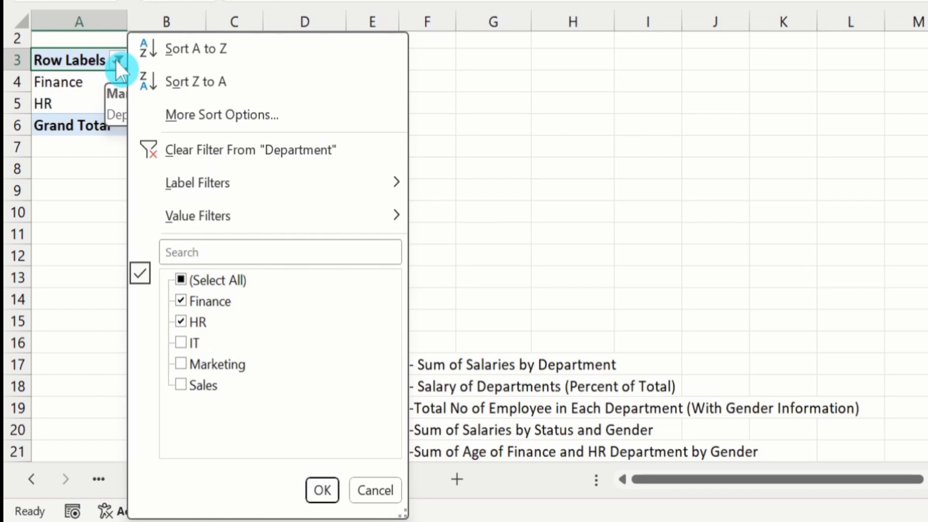
click(244, 150)
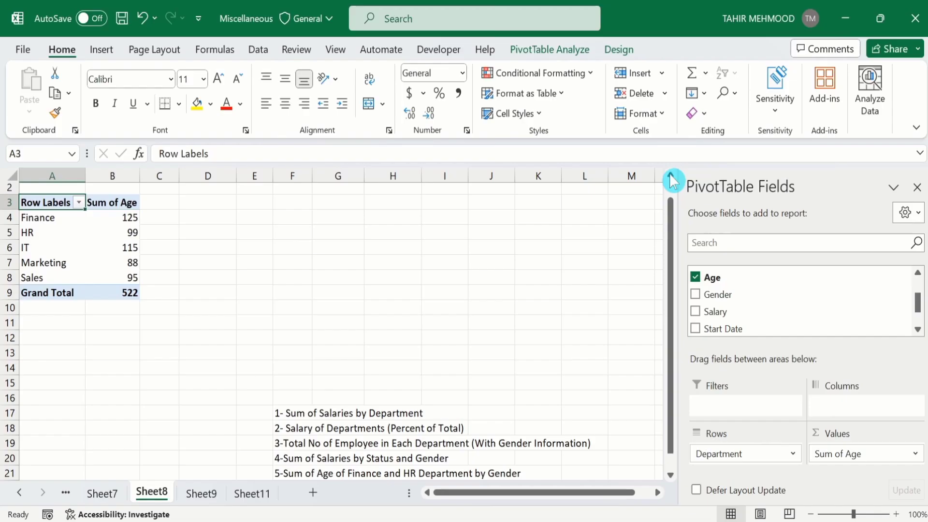
- Add the Gender field to the PivotTable as a report filter
click(670, 176)
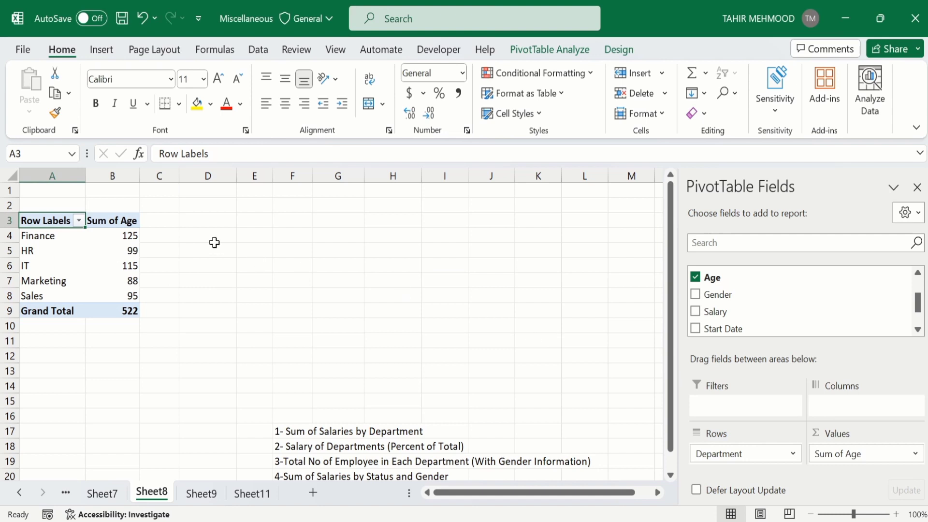
click(134, 236)
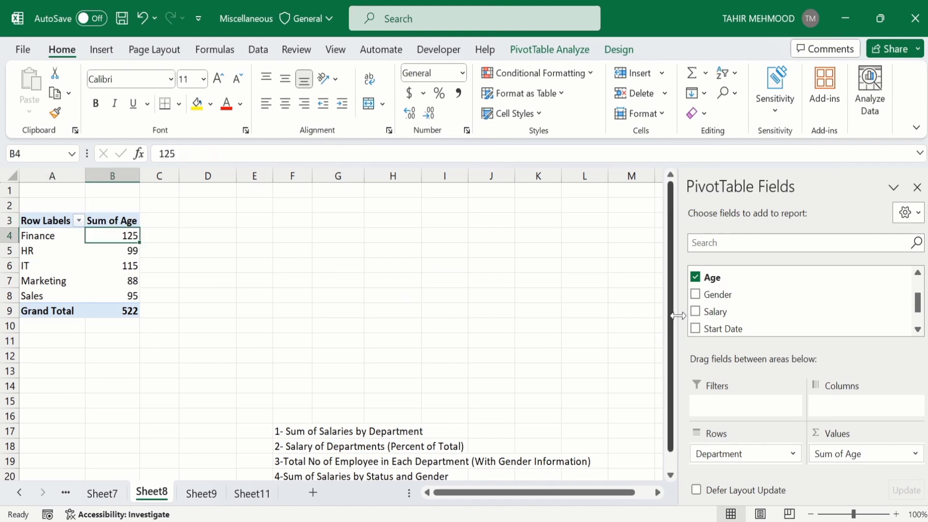
click(744, 293)
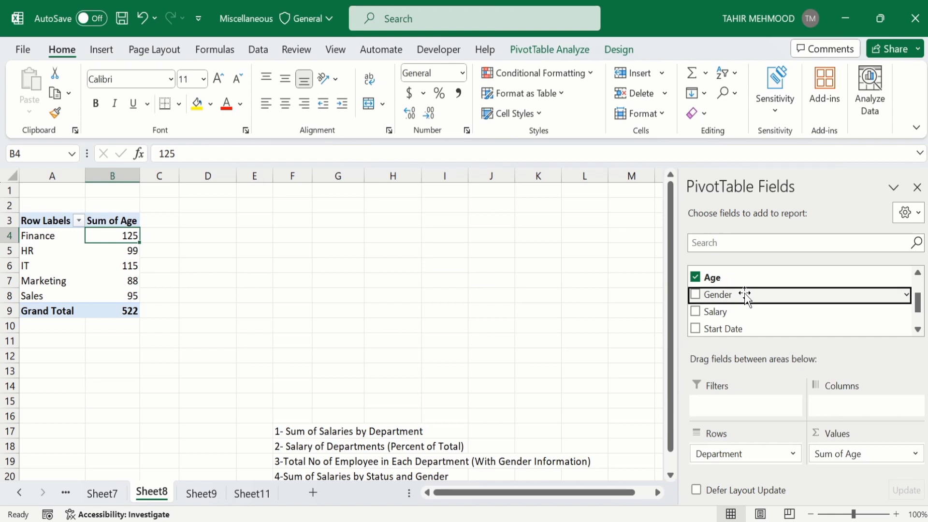
drag(745, 292, 741, 410)
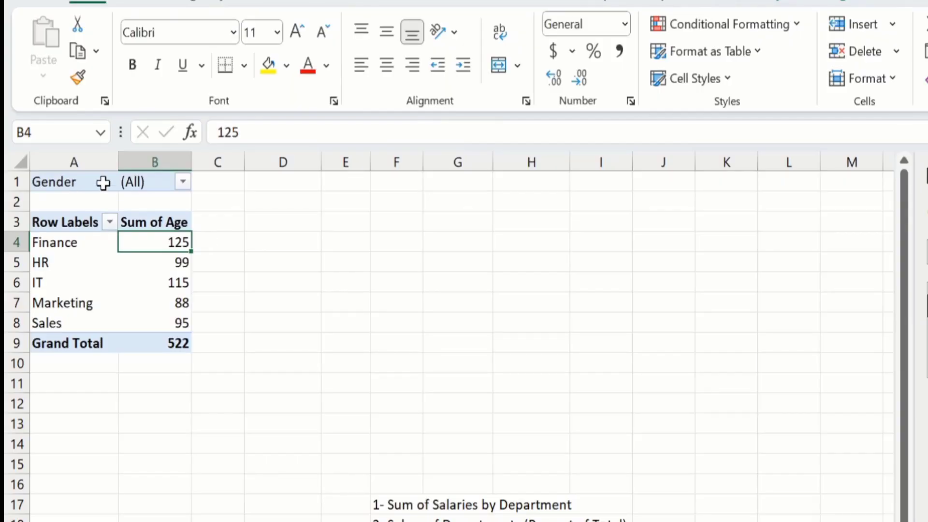
- Allow multiple selections in the Gender report filter and show only Female employees
click(183, 184)
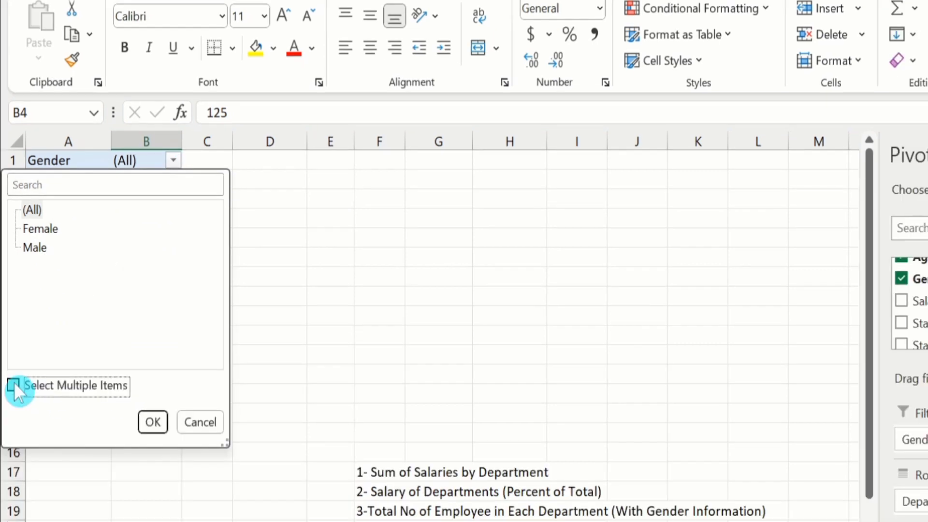
click(17, 413)
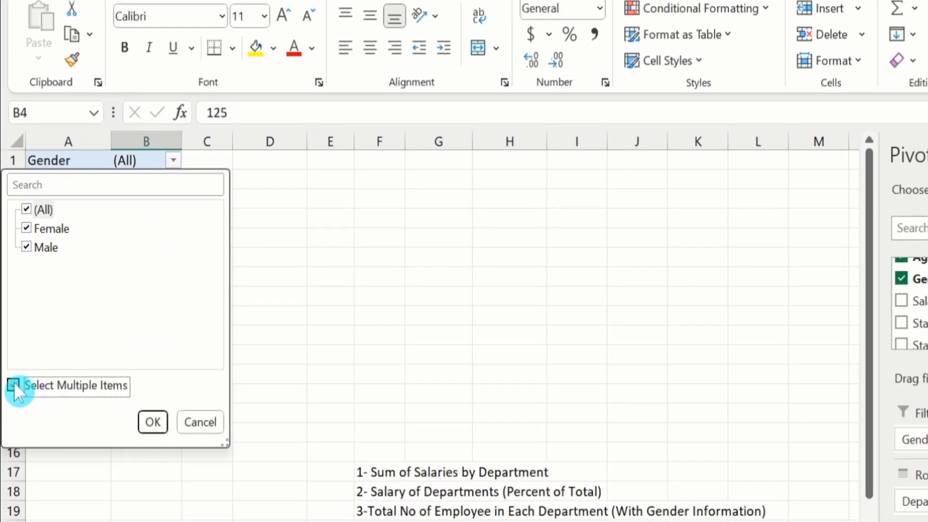
click(27, 210)
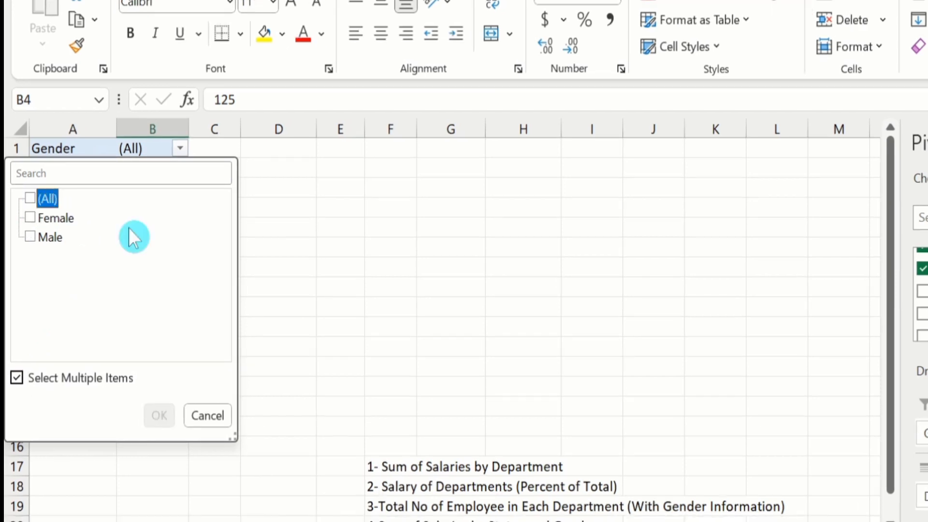
click(32, 218)
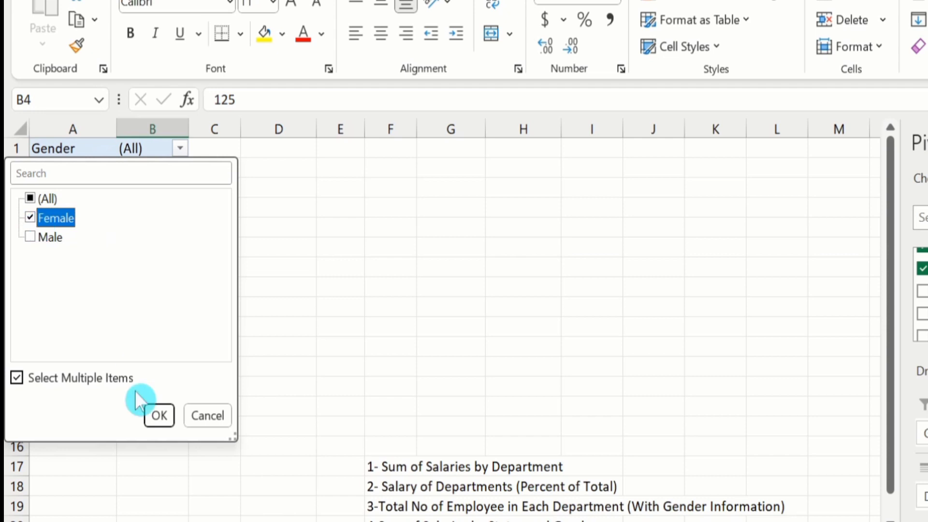
click(158, 413)
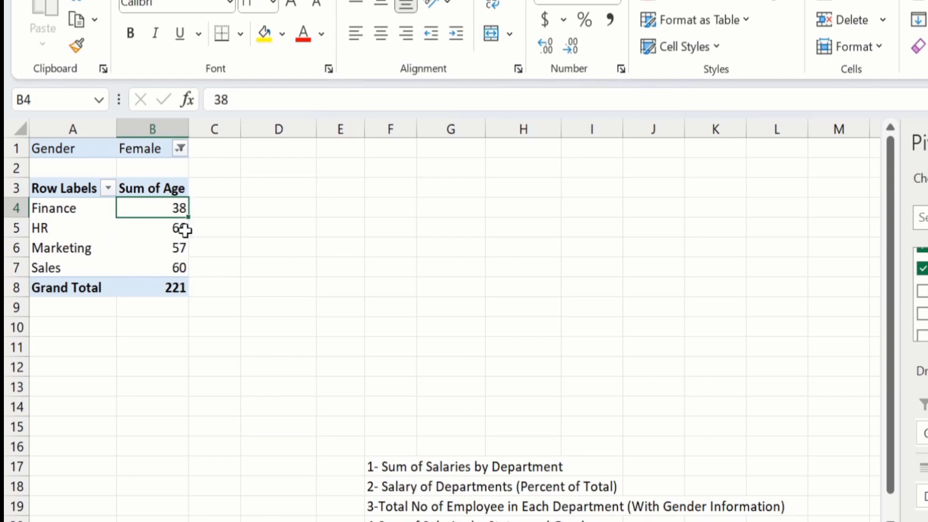
- Change the Gender report filter to show only Male employees
click(184, 149)
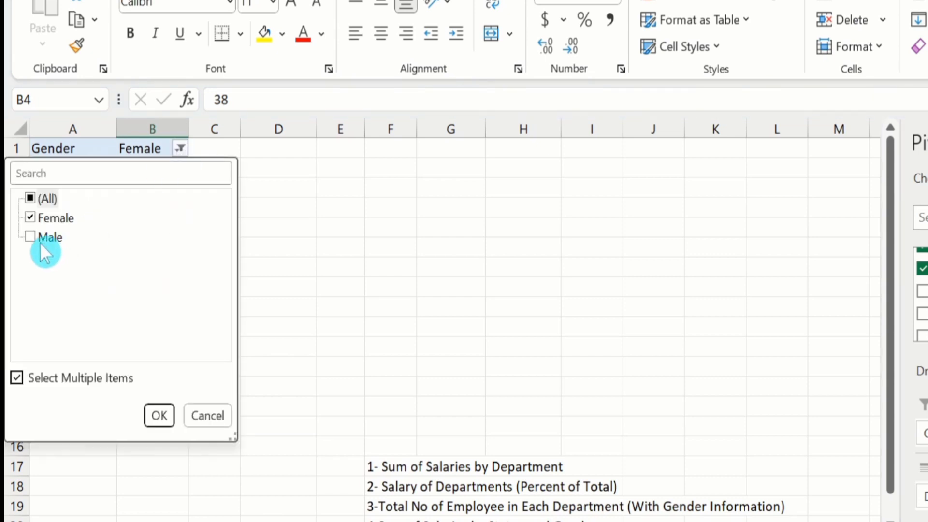
click(30, 237)
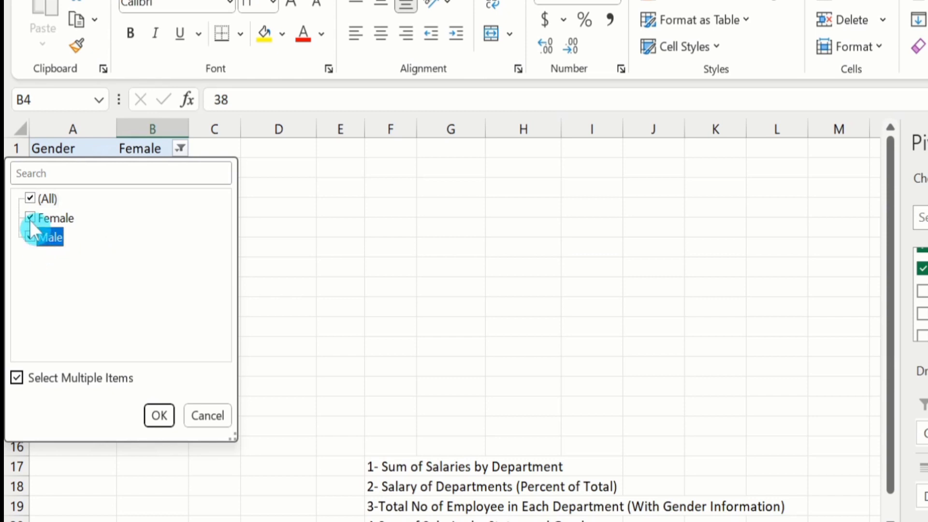
click(30, 218)
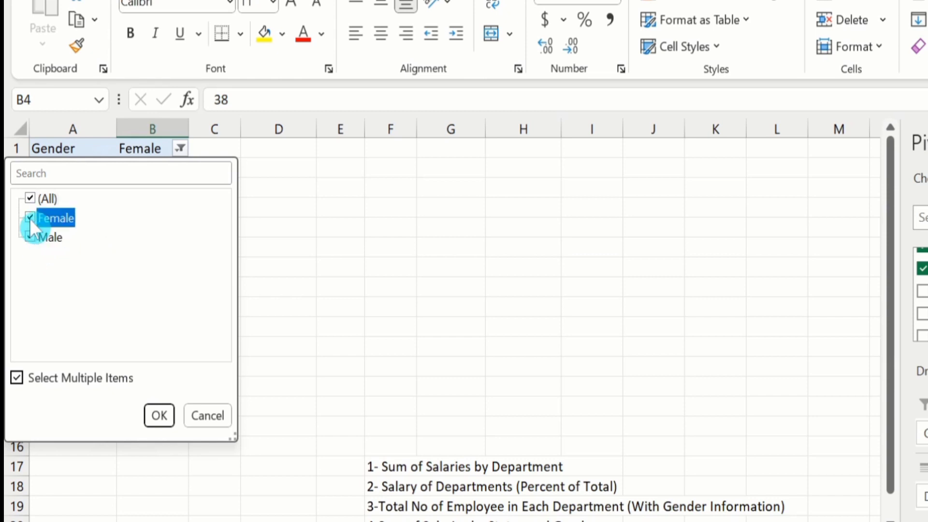
click(157, 415)
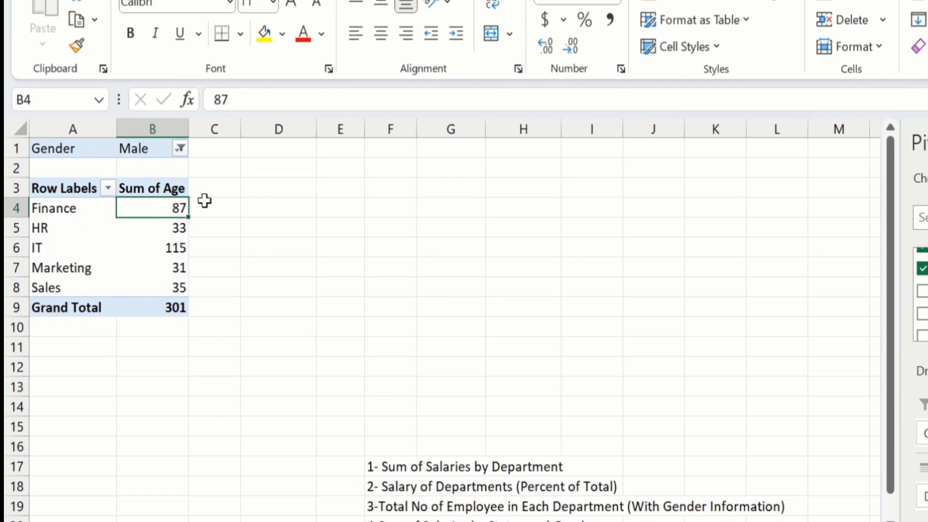
- Reset the Gender report filter to all items and remove the Gender field from the PivotTable
click(180, 149)
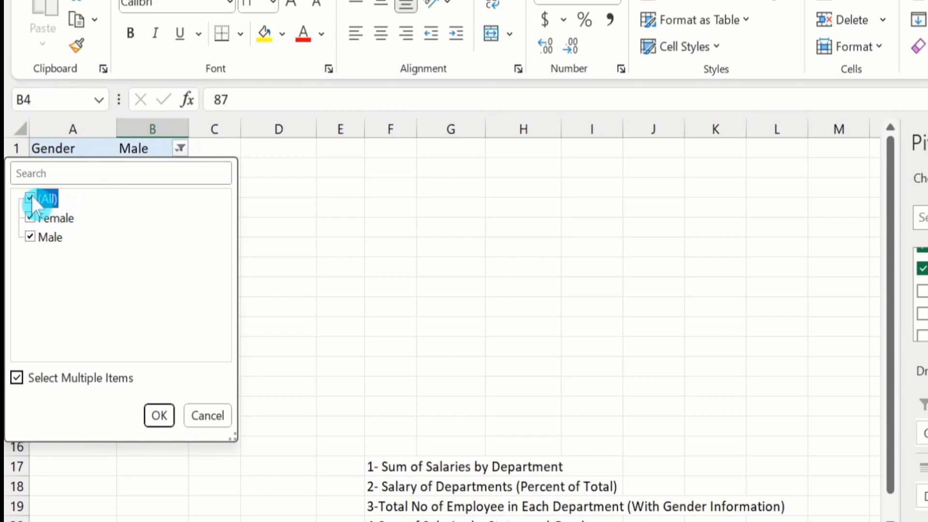
click(165, 414)
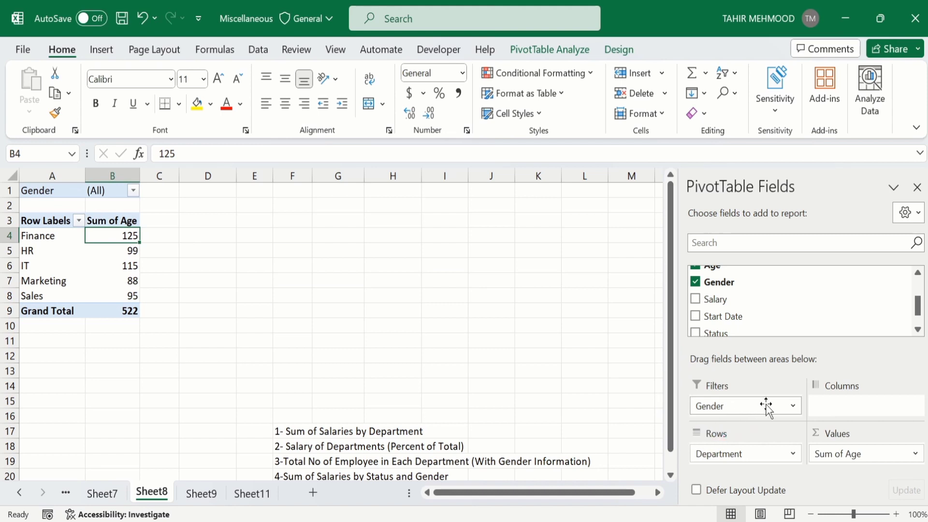
click(733, 406)
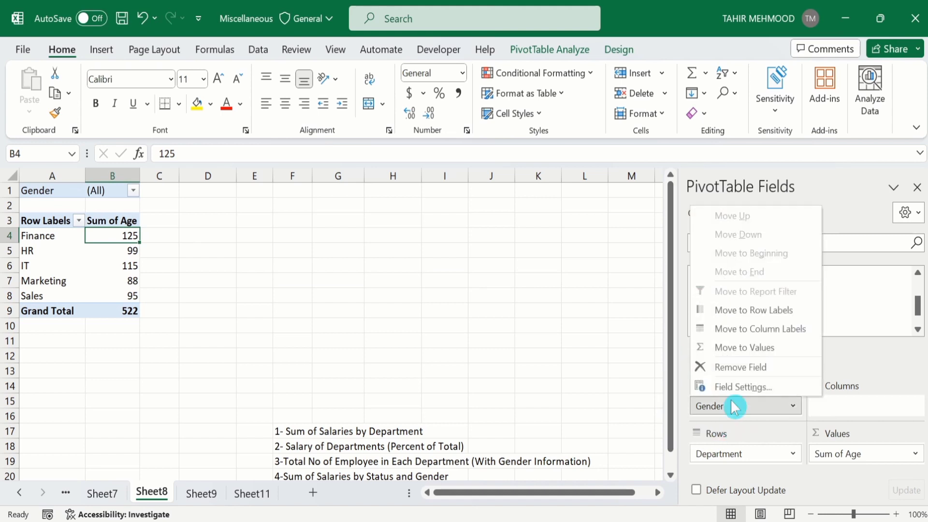
click(751, 372)
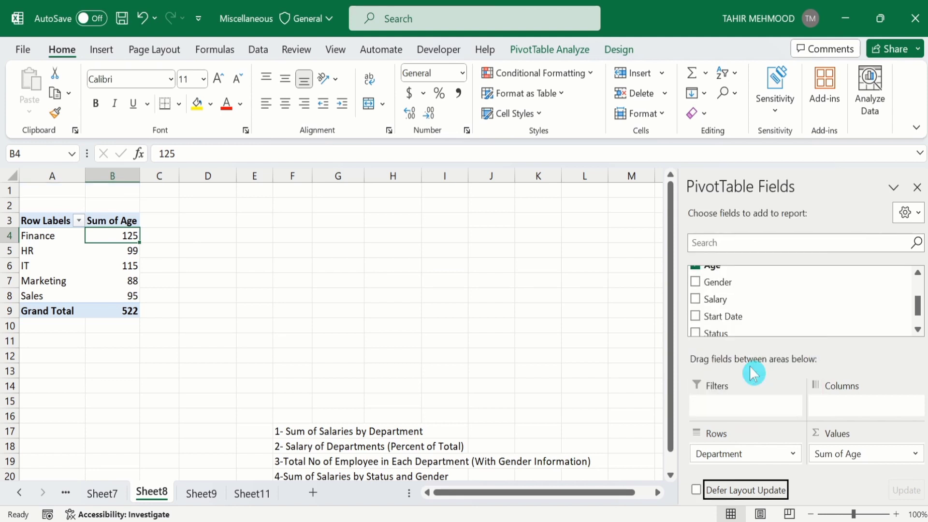
- Empty the PivotTable by removing the Sum of Age value and the Department row field
click(834, 454)
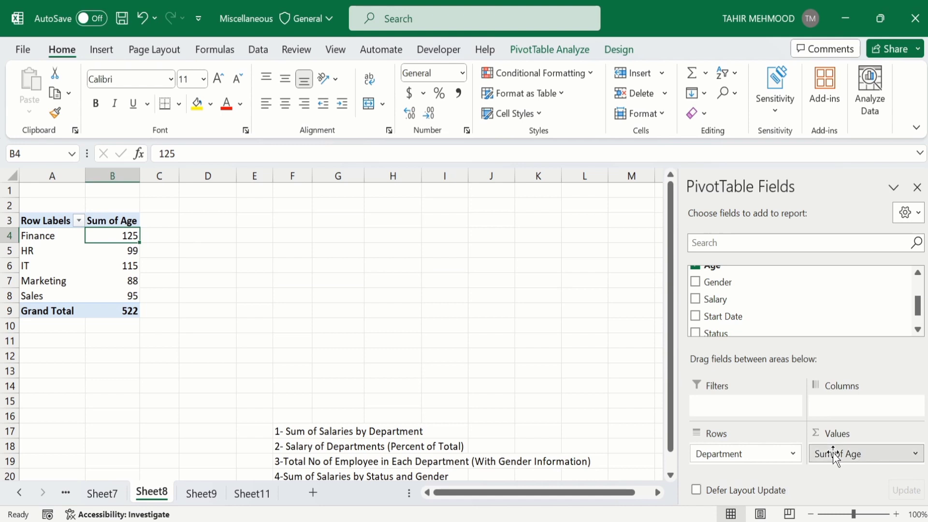
drag(836, 457, 604, 374)
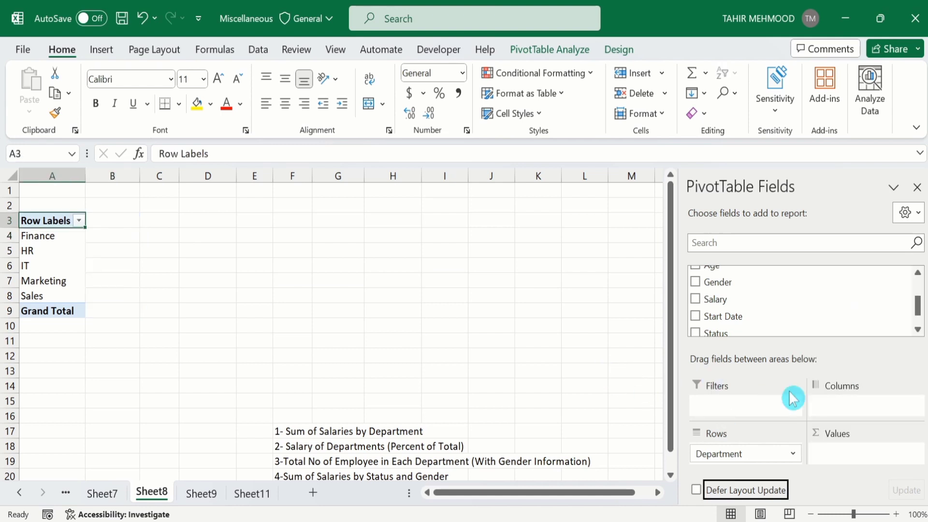
click(753, 449)
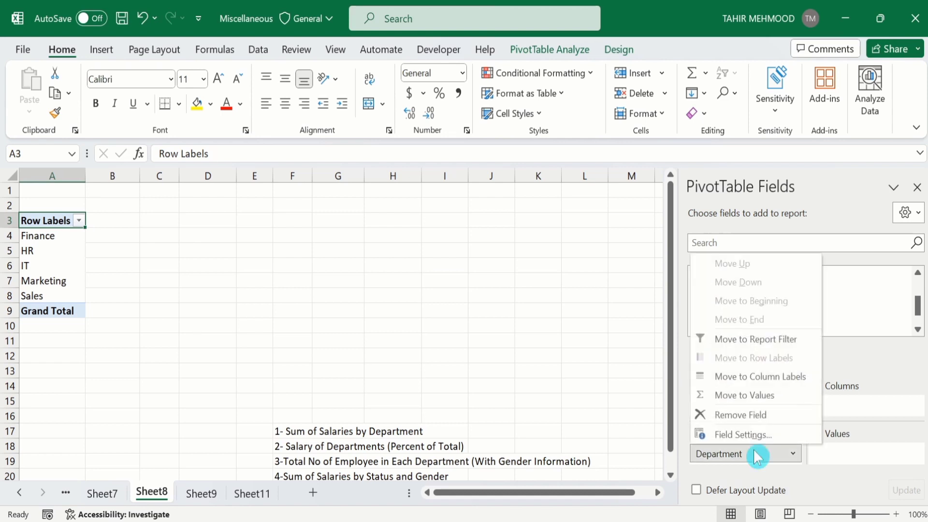
click(749, 425)
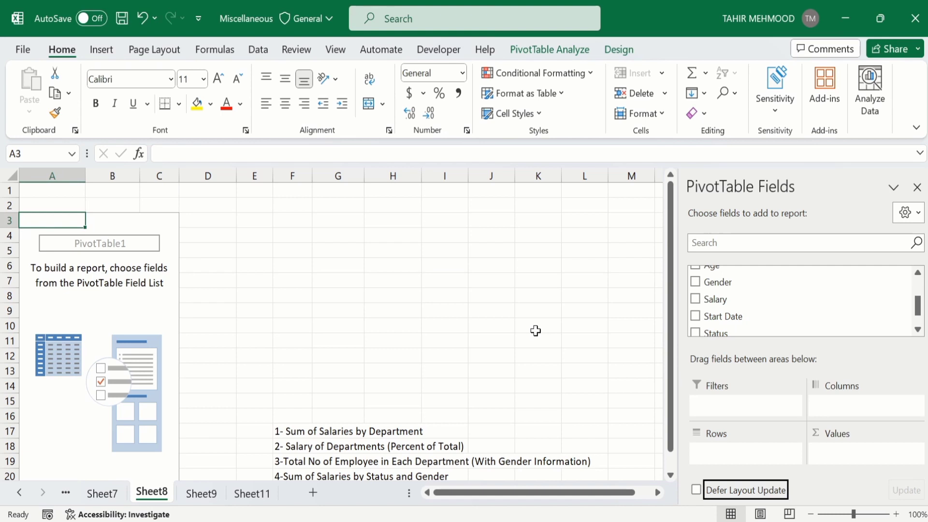
- Build the PivotTable with Department in the rows and Salary as a summed value
drag(918, 306, 921, 278)
click(919, 274)
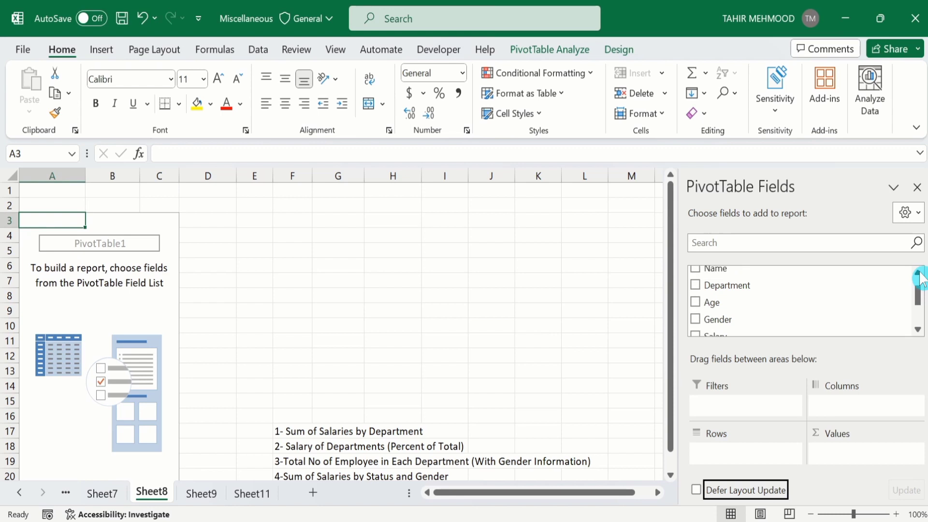
drag(766, 286, 735, 457)
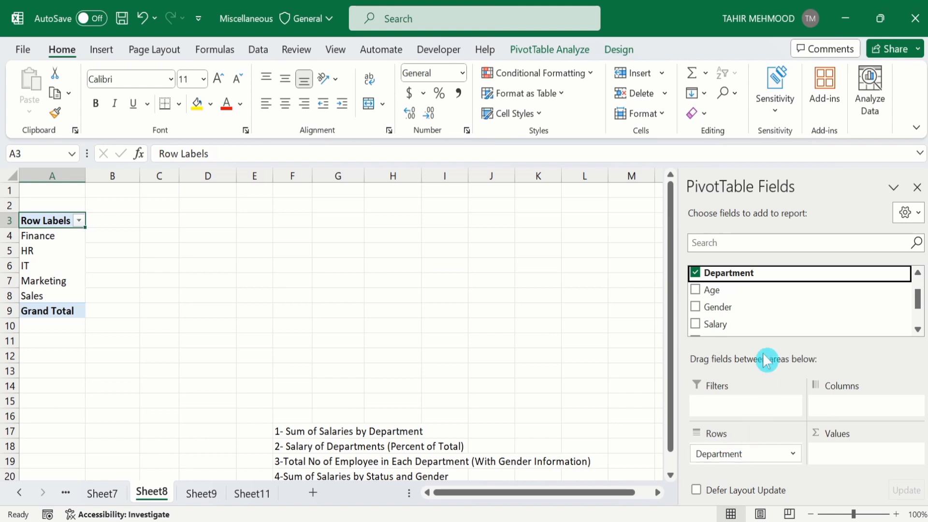
click(740, 326)
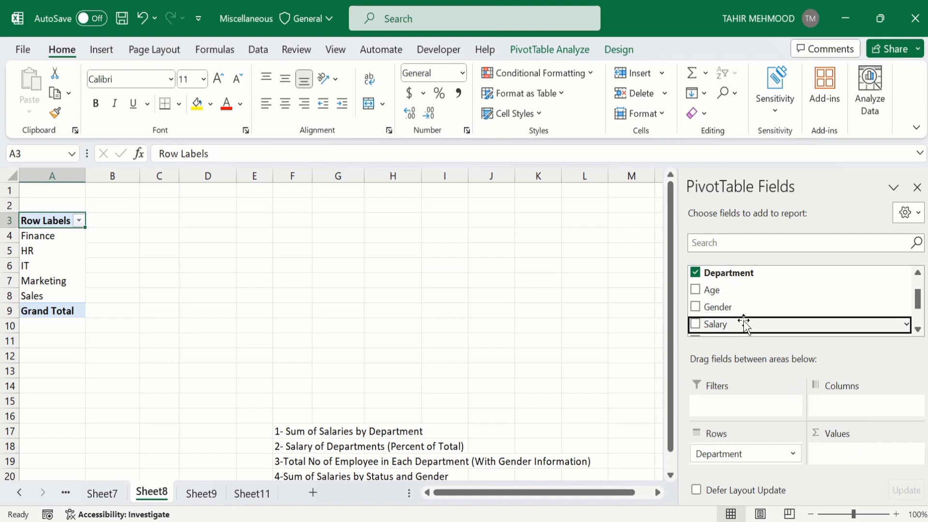
right_click(744, 324)
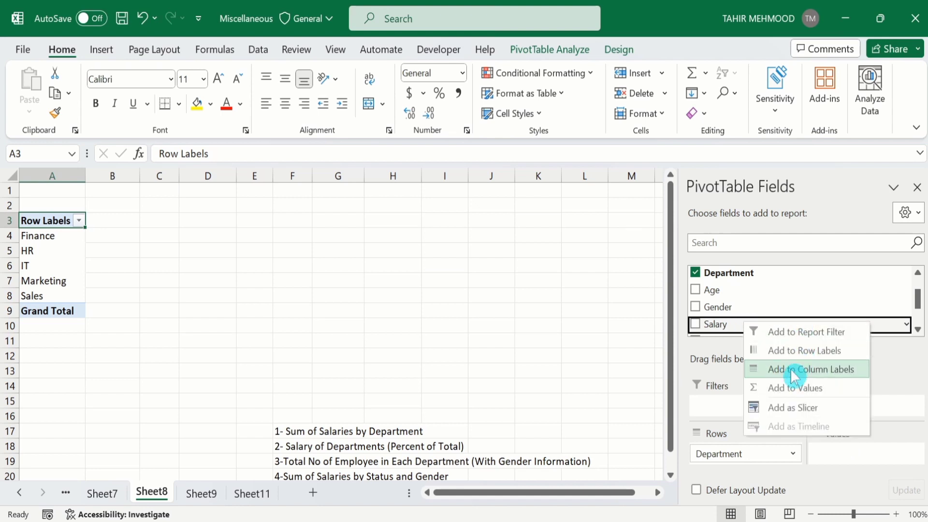
click(796, 388)
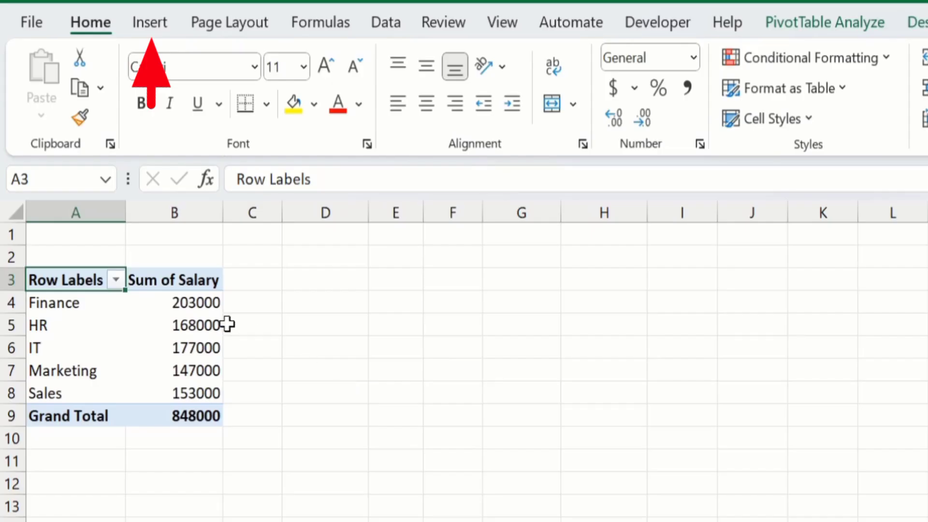
- Insert a clustered column PivotChart of the salary sums by department and place it above the question list
click(161, 27)
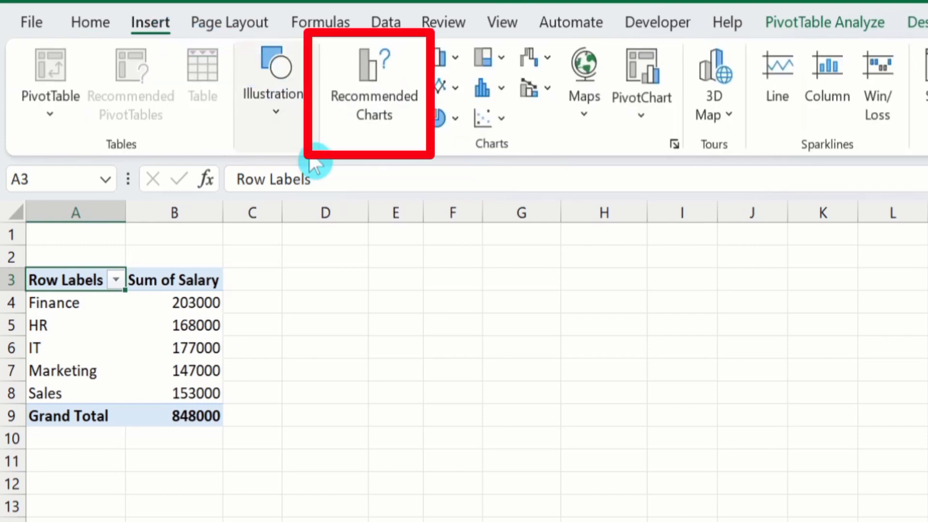
click(364, 97)
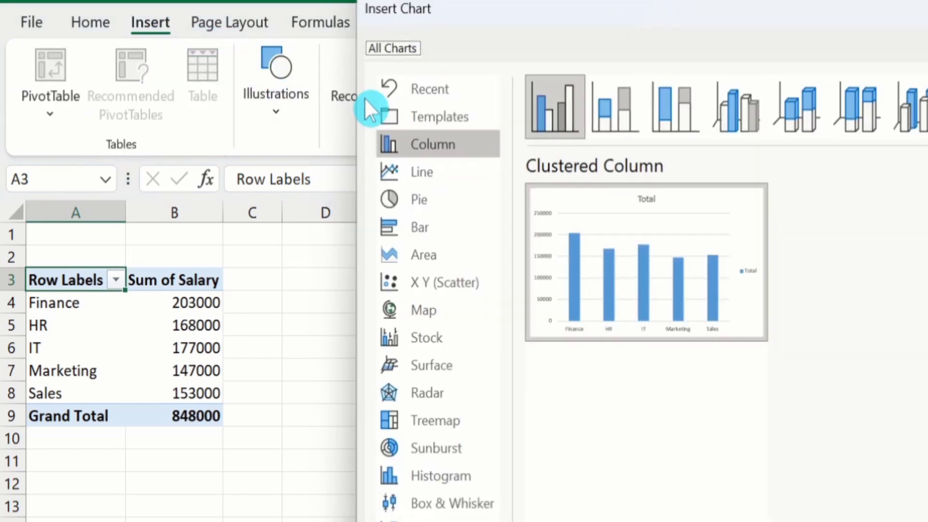
click(419, 169)
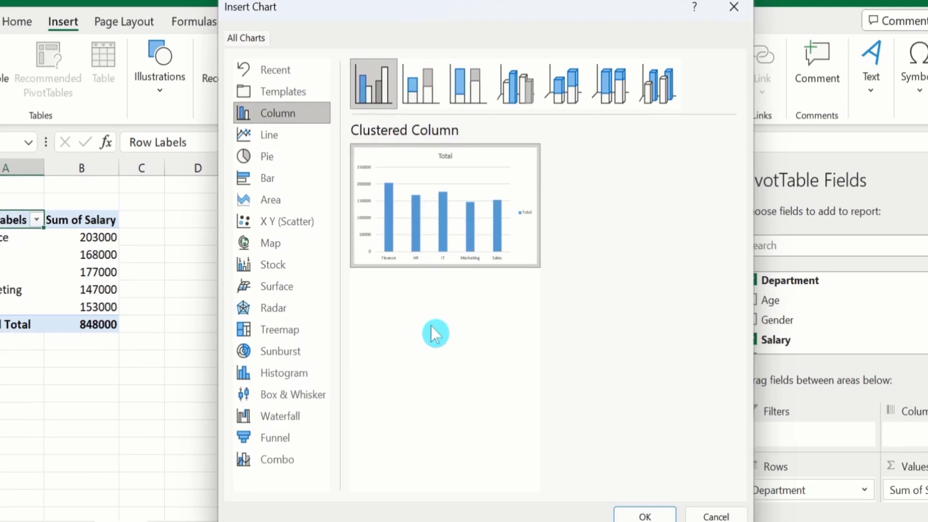
click(282, 137)
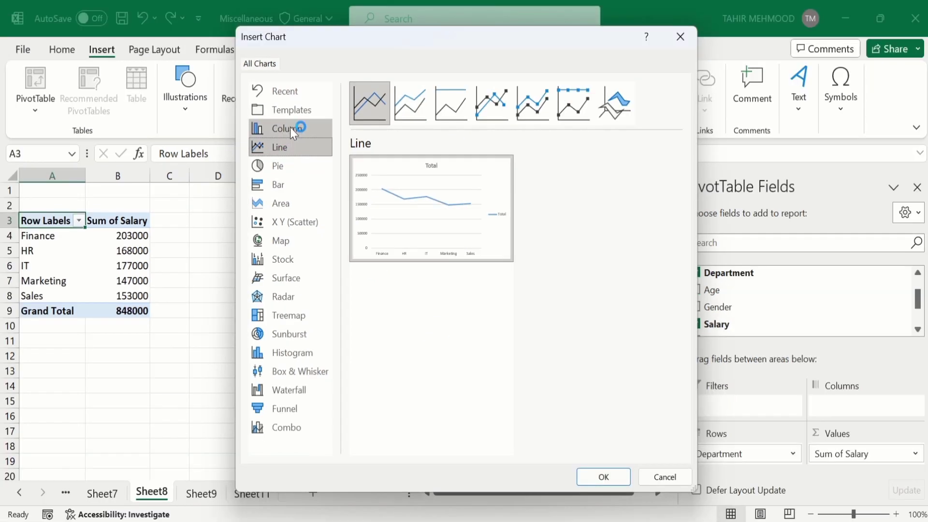
click(286, 113)
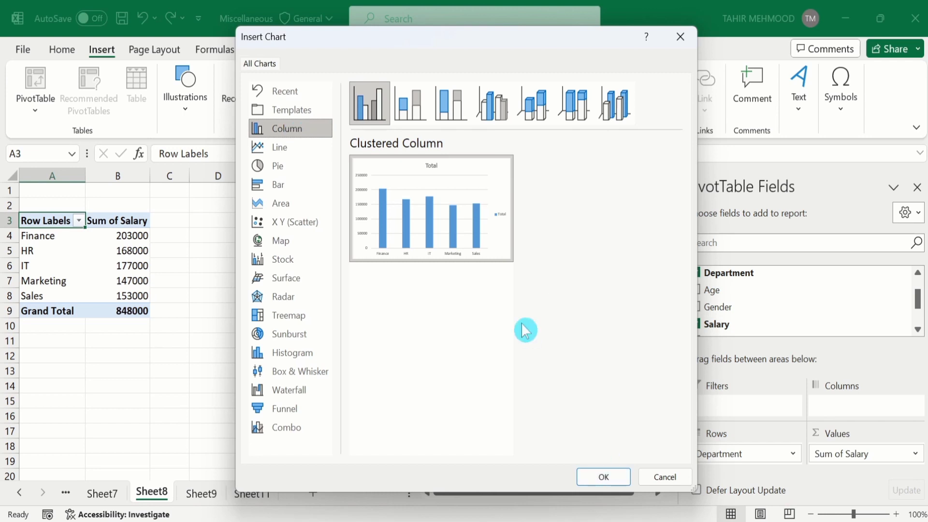
click(603, 476)
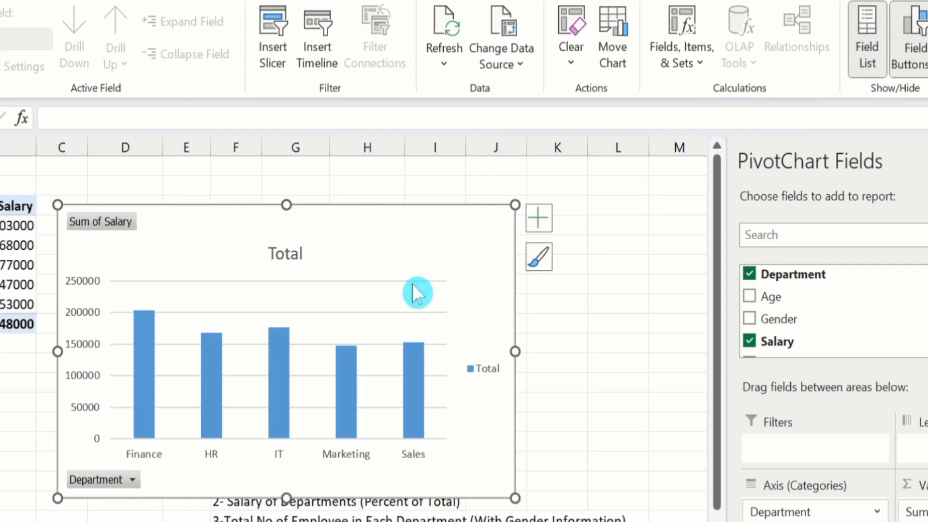
drag(341, 216, 384, 212)
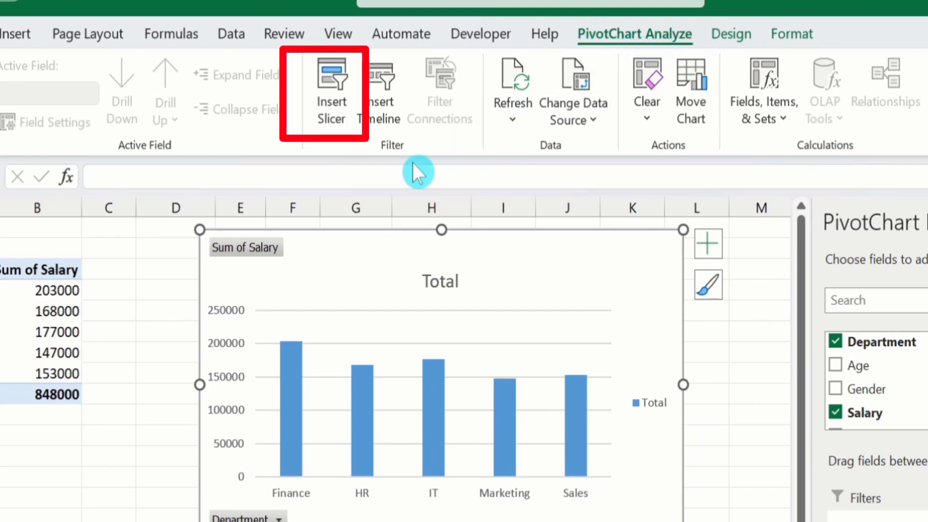
- Insert a slicer for the Gender field and place it beside the PivotChart, over columns B to D
click(329, 88)
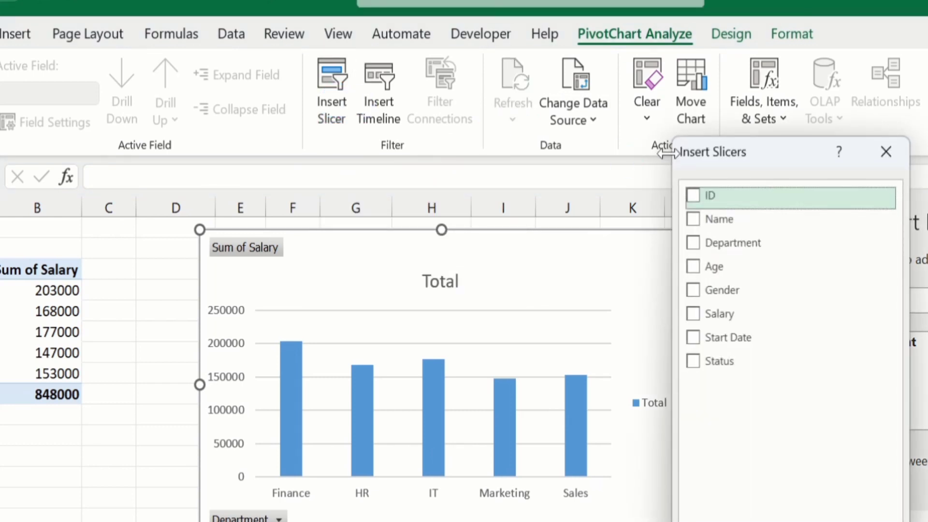
drag(716, 155, 737, 117)
drag(693, 47, 696, 47)
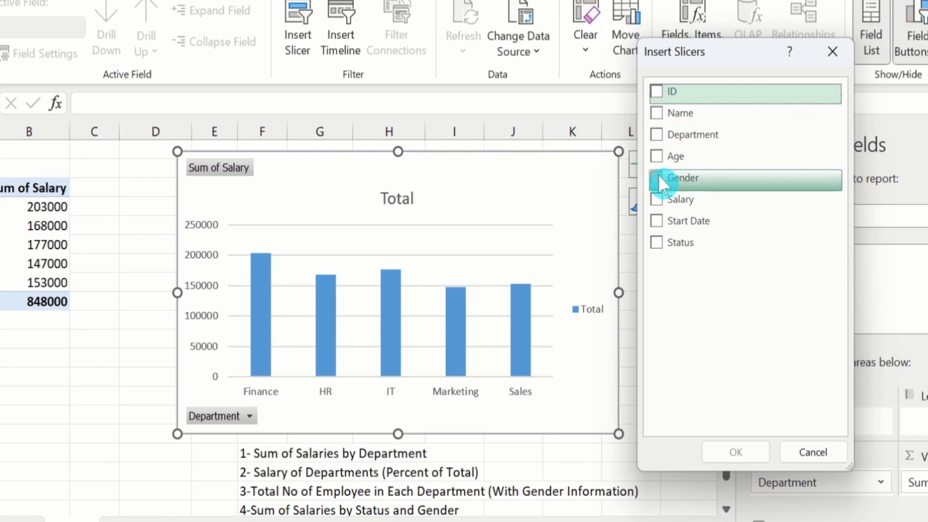
click(685, 179)
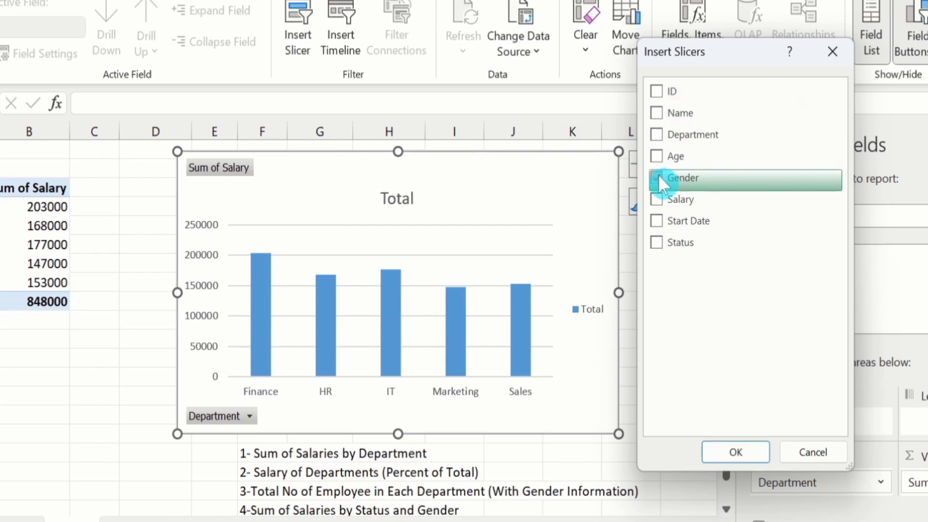
click(721, 446)
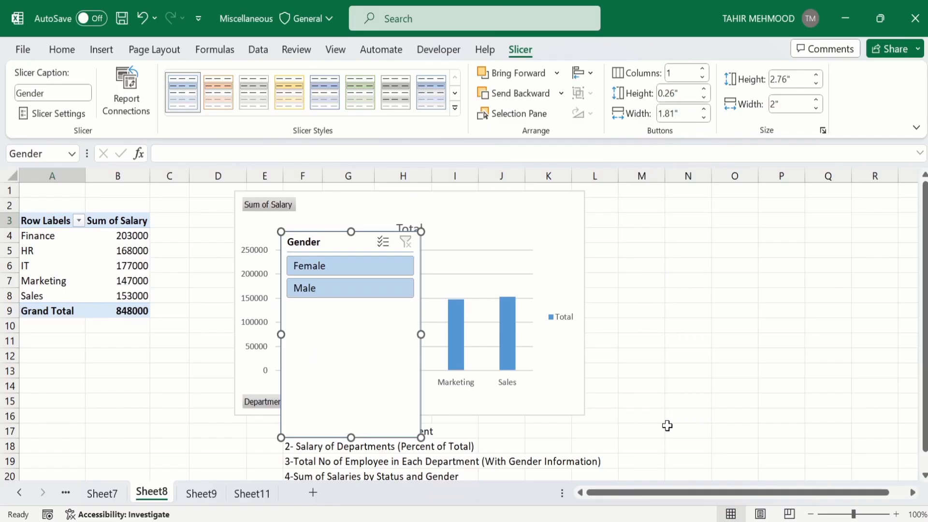
drag(310, 237, 120, 216)
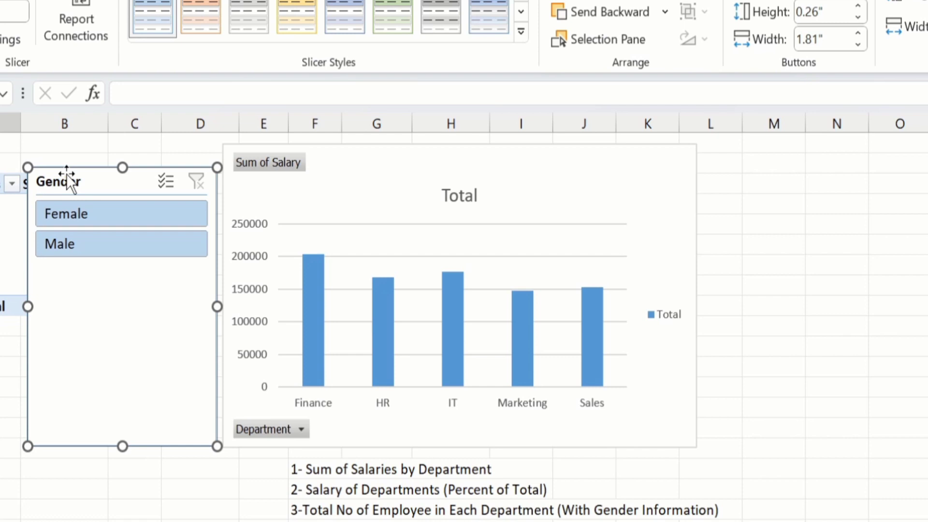
- Filter the PivotChart to Female and to Male with the Gender slicer, and delete the slicer
click(77, 217)
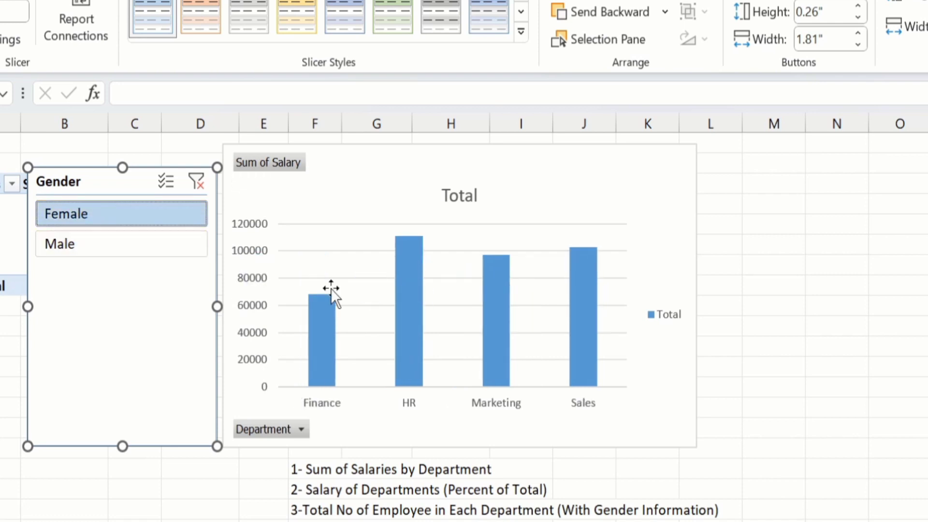
click(72, 244)
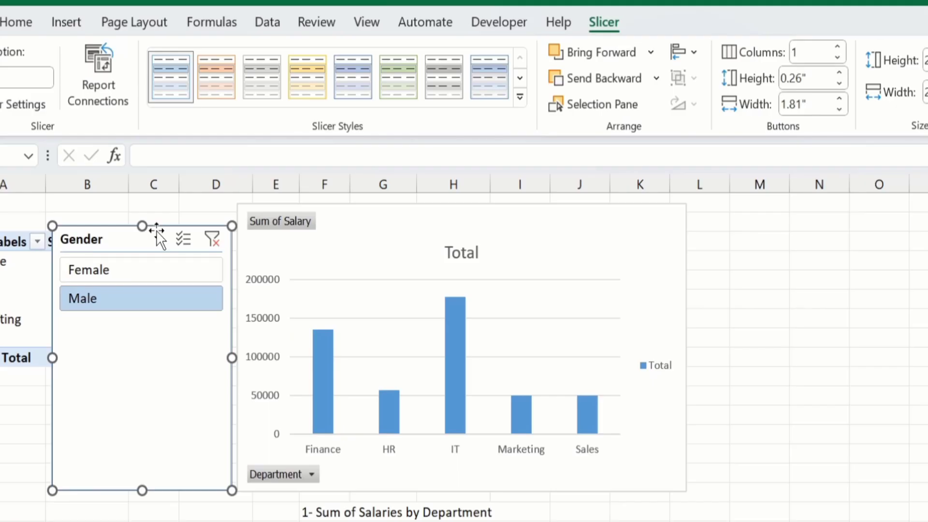
key(Delete)
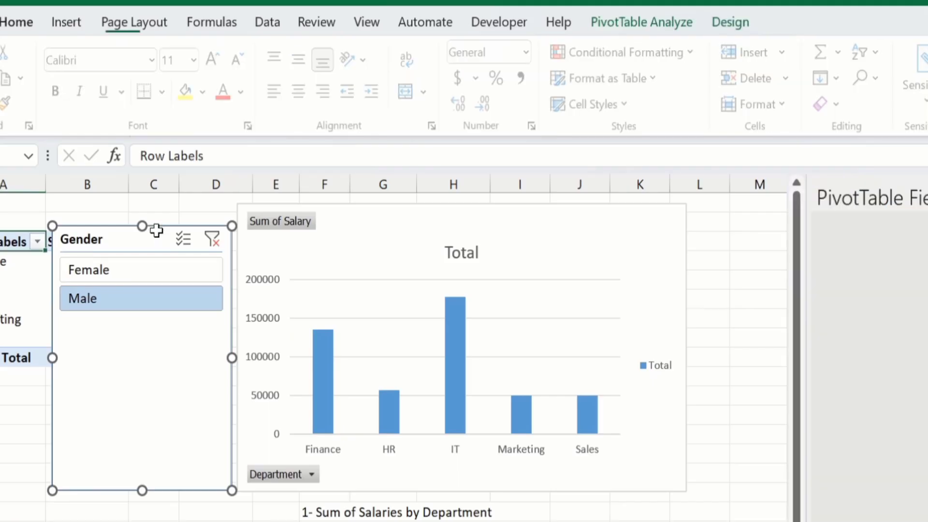
- Insert a timeline for the Start Date field of the PivotChart
click(542, 215)
click(641, 21)
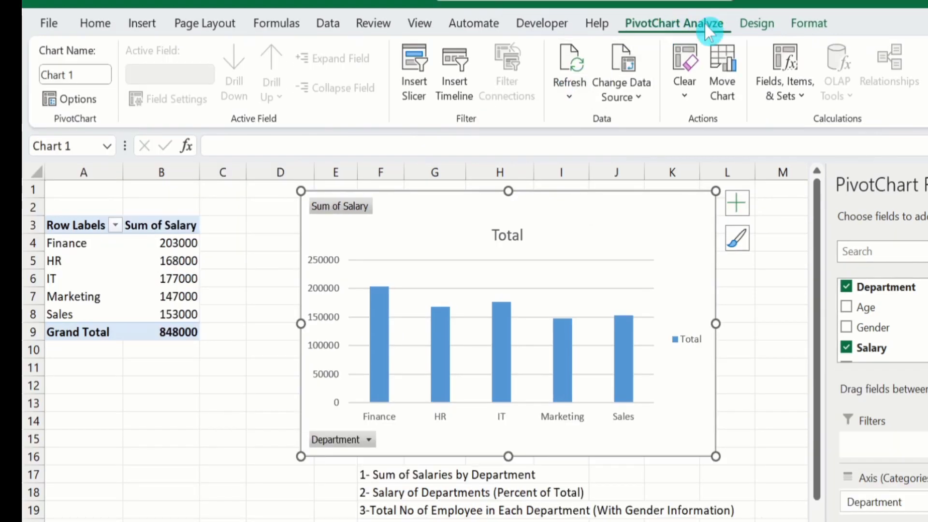
click(454, 71)
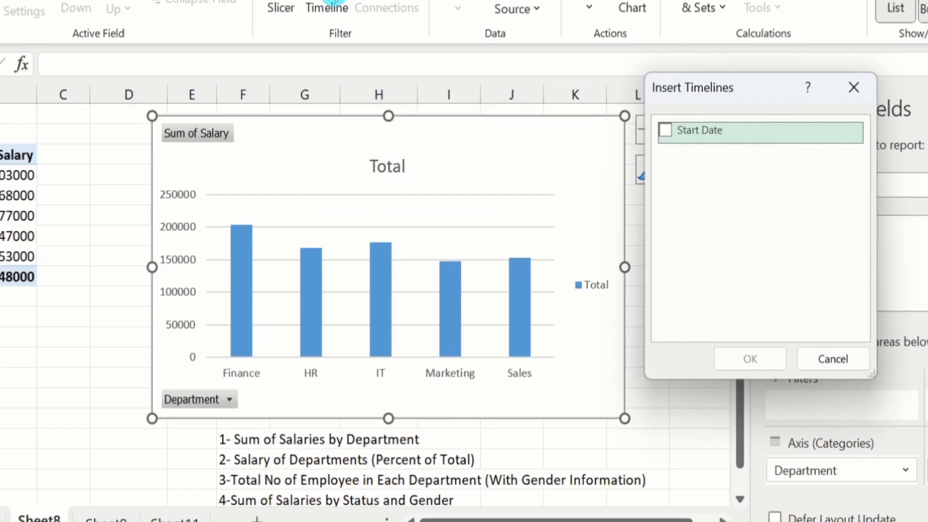
click(663, 135)
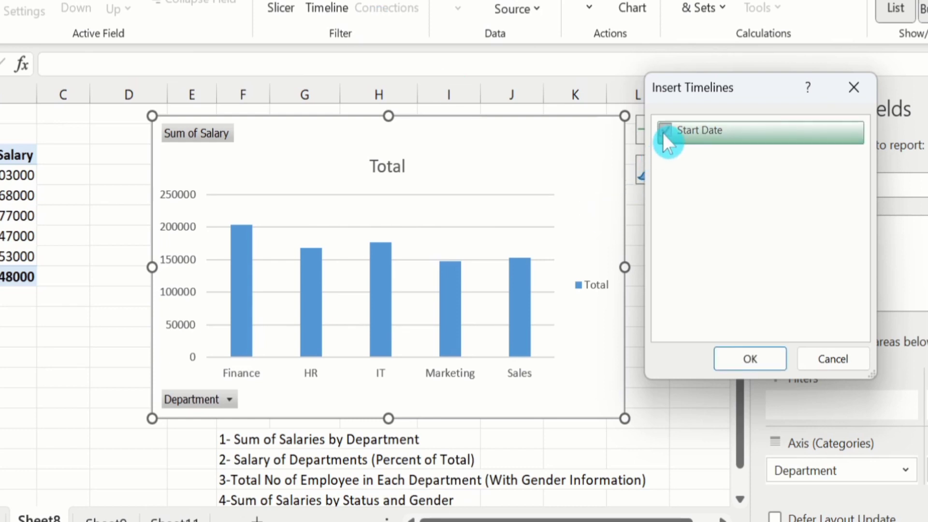
click(744, 355)
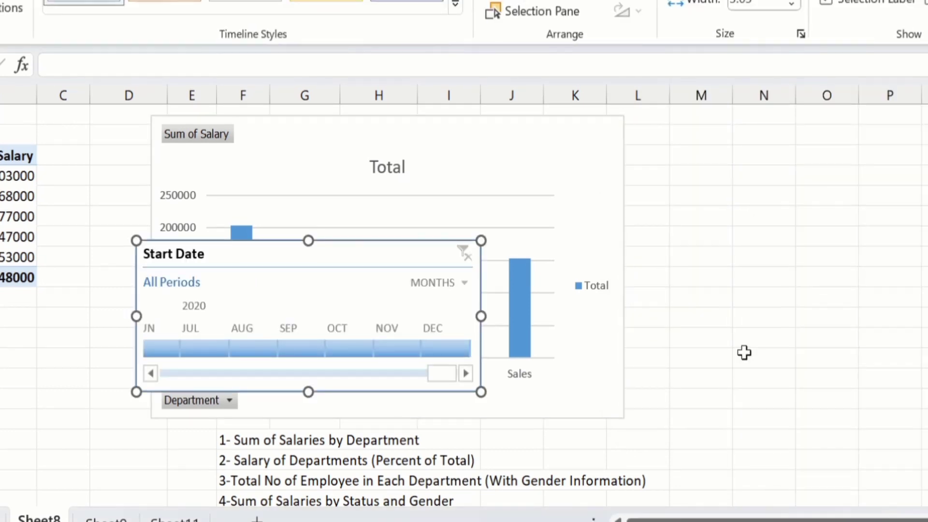
- Set the Start Date timeline to quarters and move it over the PivotTable beside the chart
click(453, 284)
click(462, 280)
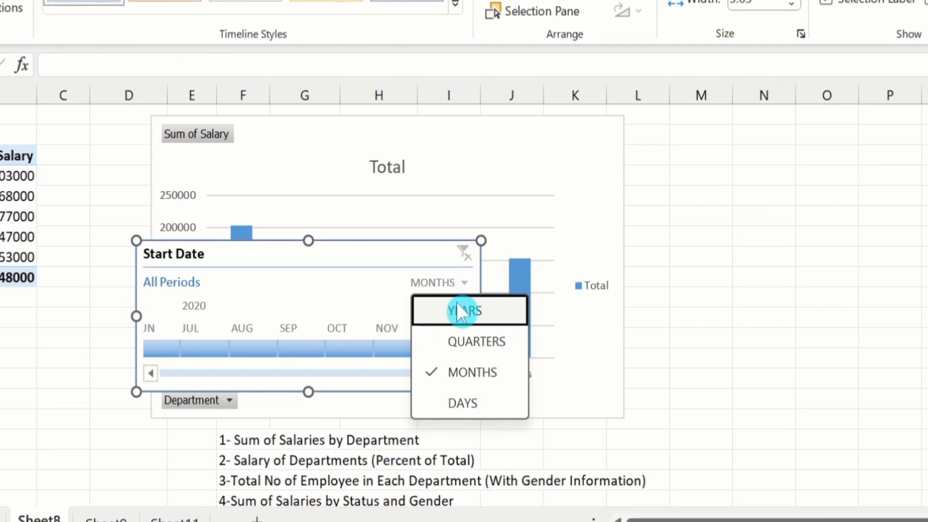
click(465, 338)
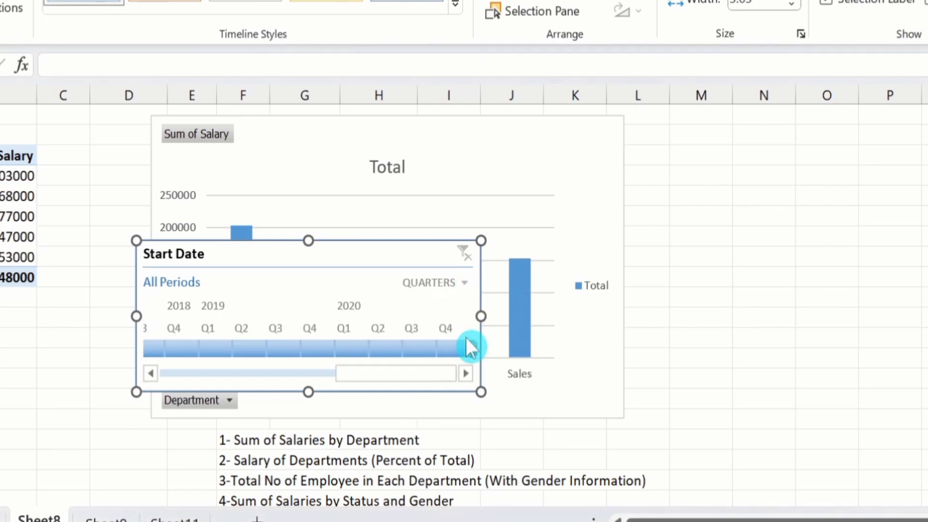
drag(340, 240, 78, 240)
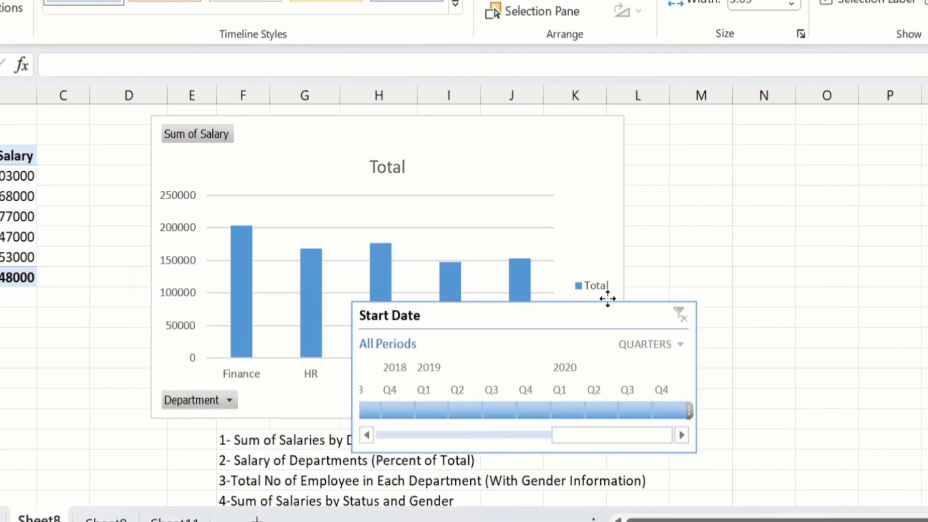
drag(180, 283, 168, 213)
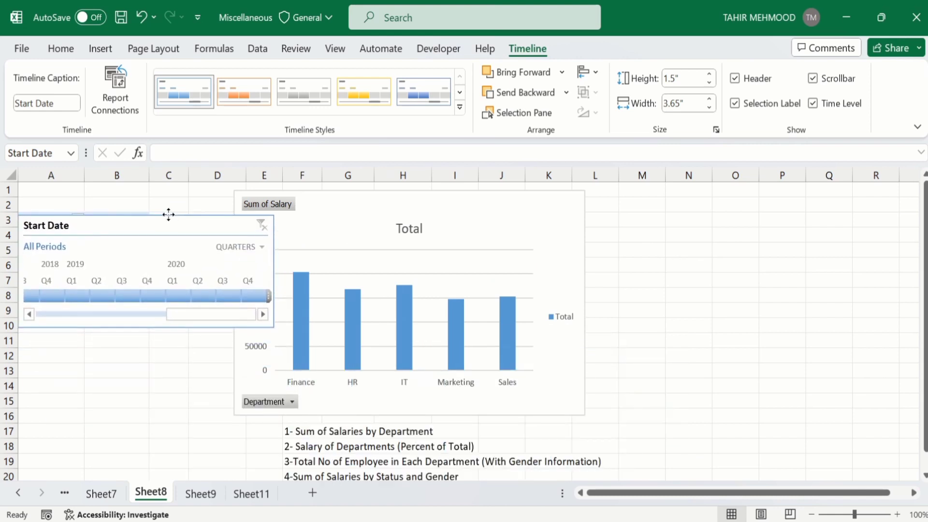
- Filter the salary data by single quarters on the timeline: Q4 2018, Q1 2019 and Q4 2019
click(47, 296)
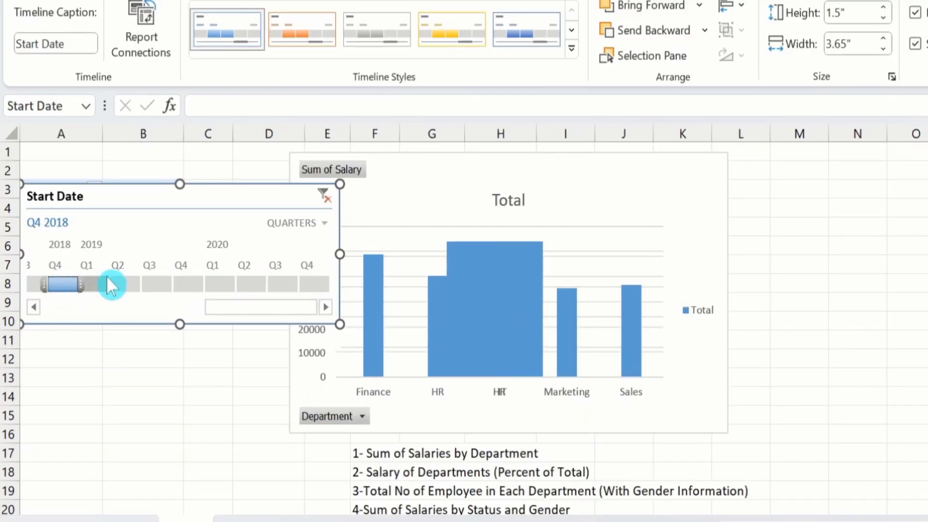
click(108, 281)
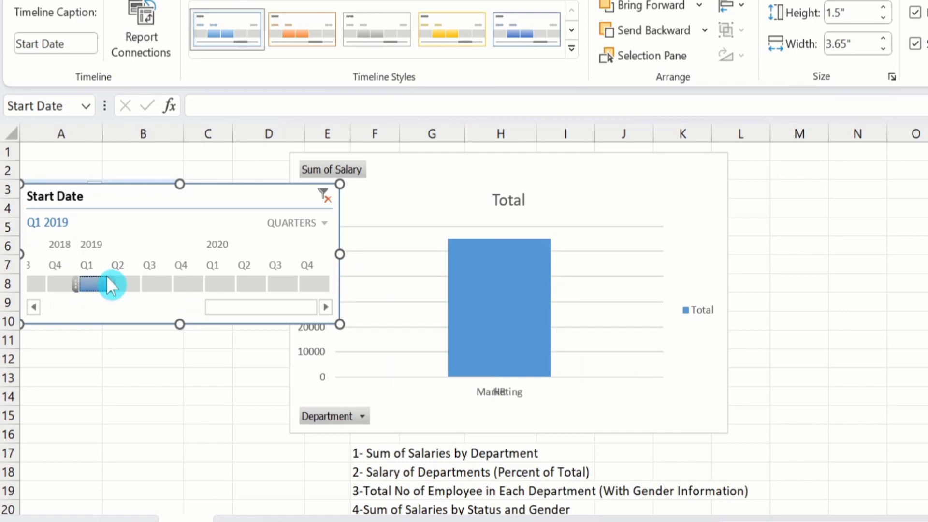
click(141, 275)
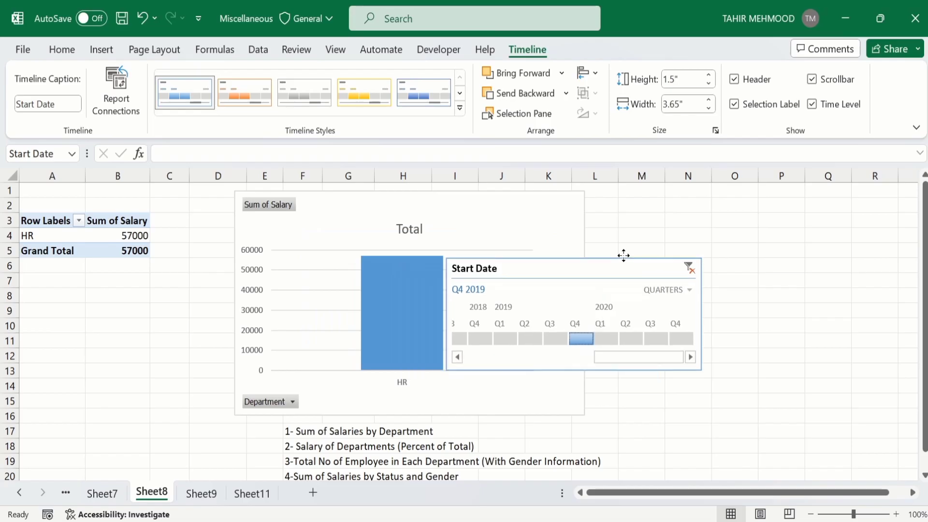
- Delete the Start Date timeline and the PivotChart, leaving only the PivotTable
drag(621, 256, 215, 253)
key(Delete)
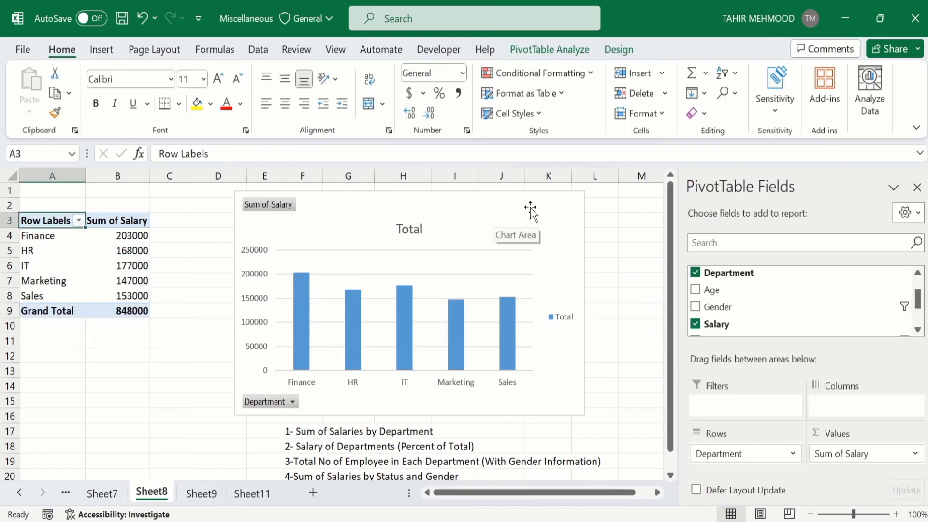
click(573, 208)
key(Delete)
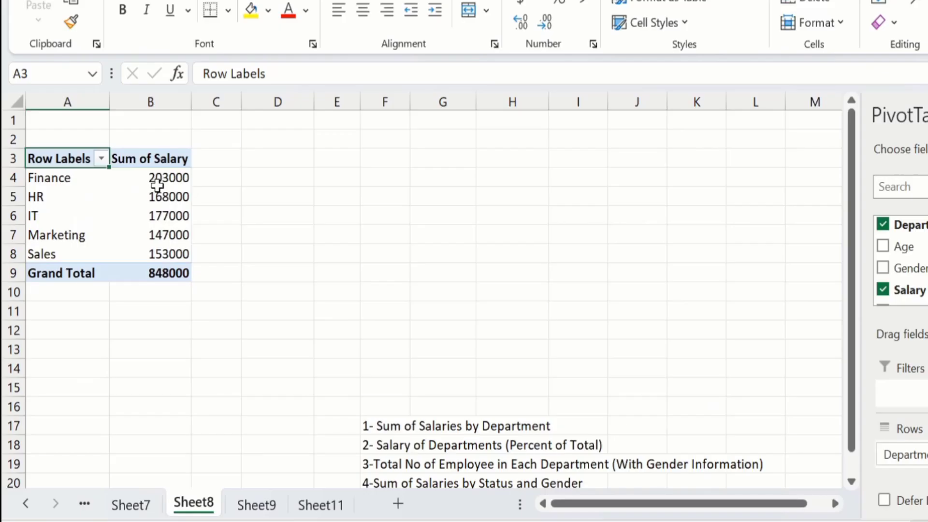
- Sort the PivotTable's Sum of Salary values from smallest to largest
click(176, 182)
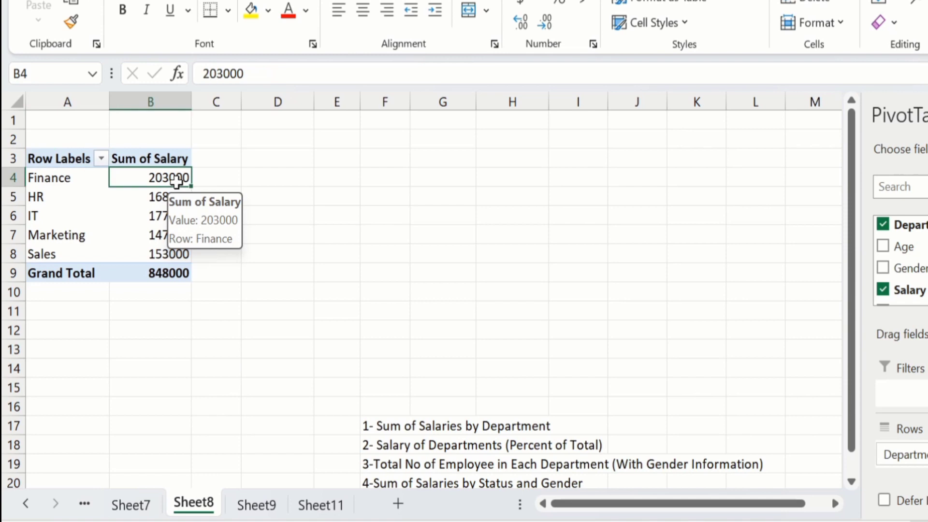
right_click(176, 182)
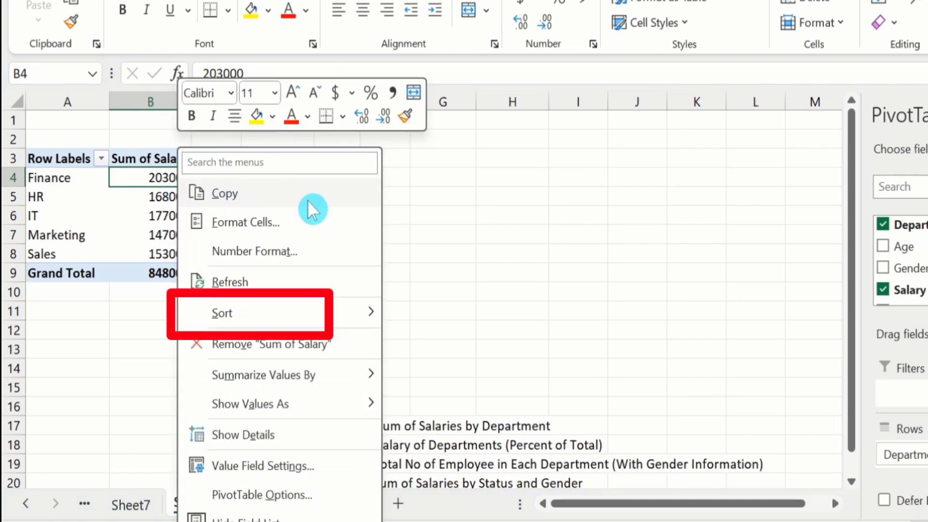
mouse_move(322, 320)
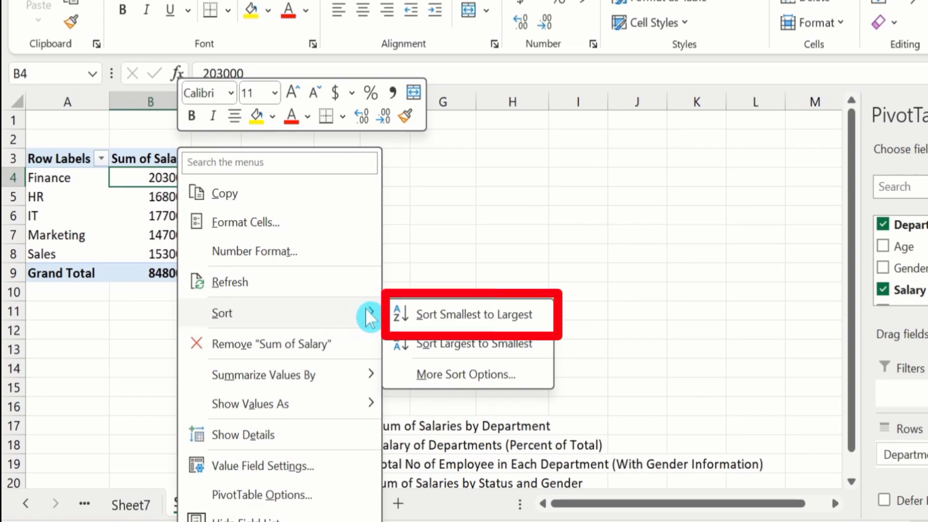
click(490, 315)
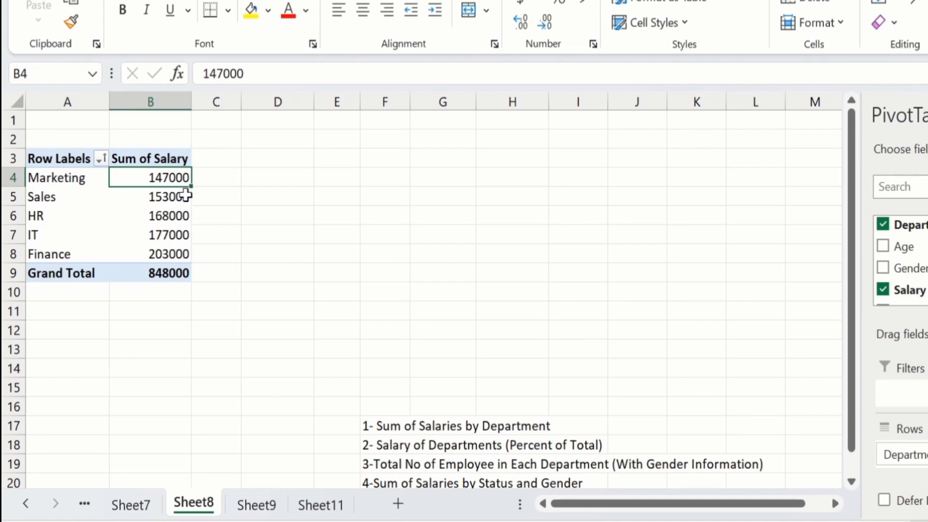
right_click(177, 181)
mouse_move(304, 379)
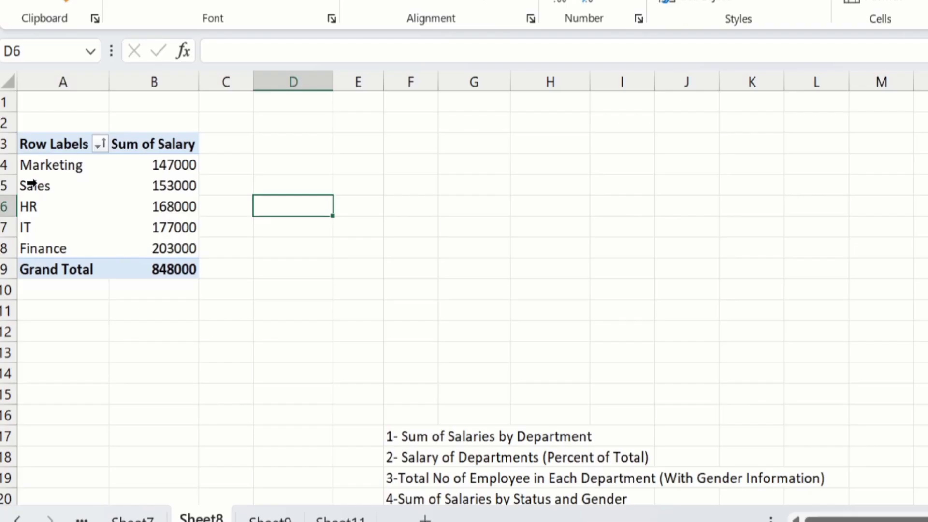
- Move the Sales department to the beginning of the PivotTable rows
click(34, 187)
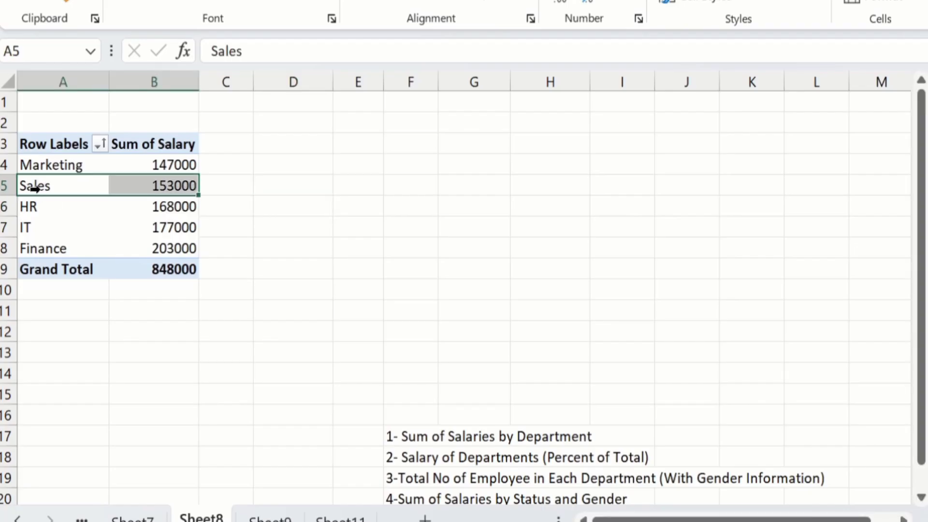
click(56, 183)
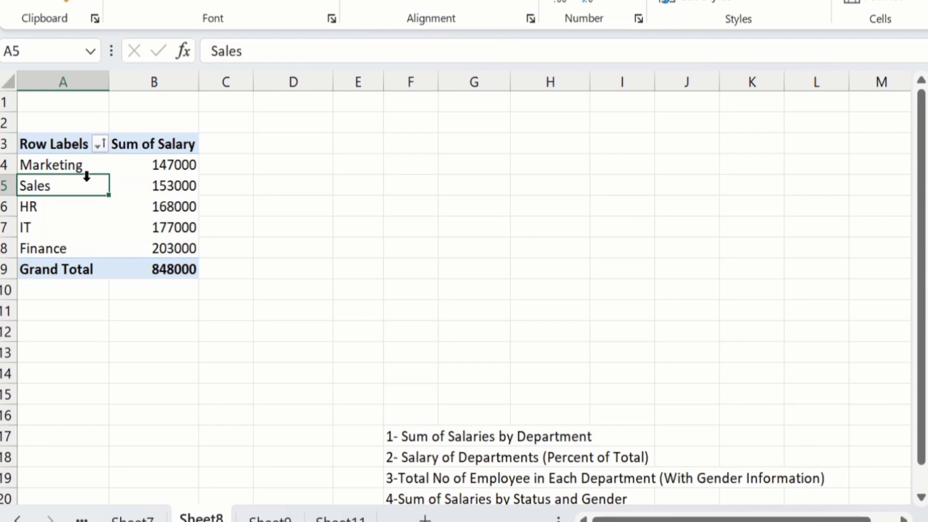
right_click(57, 185)
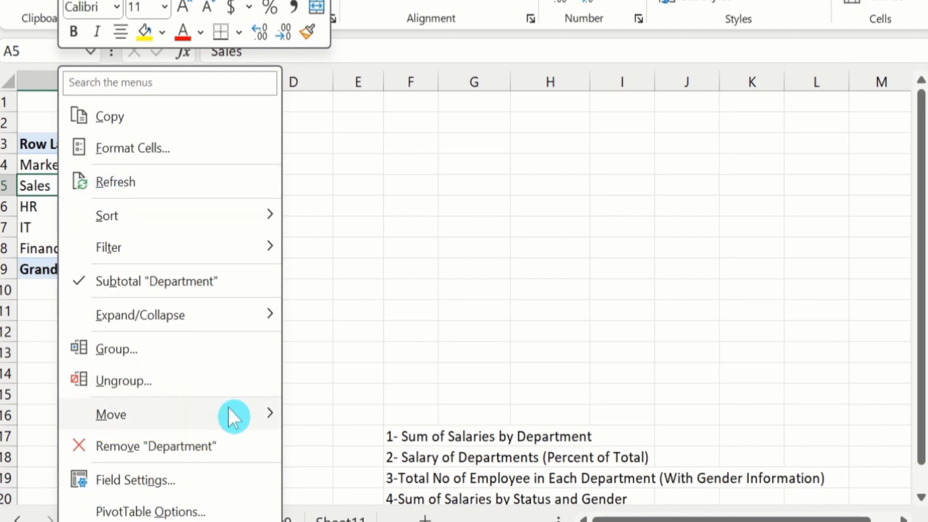
mouse_move(233, 412)
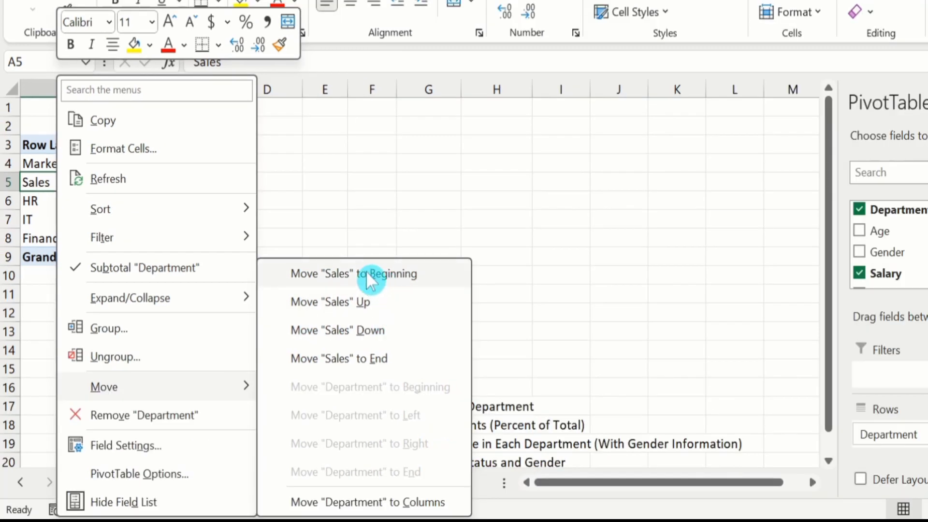
click(392, 274)
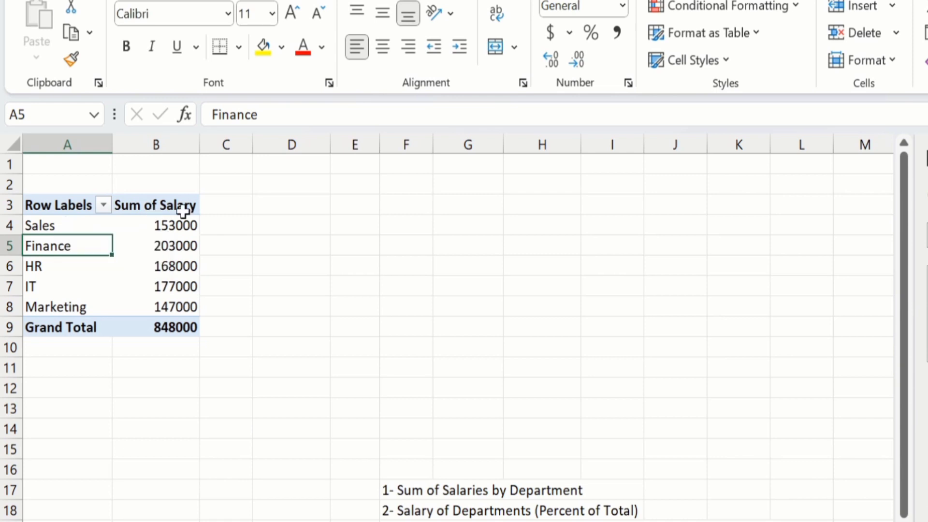
click(345, 321)
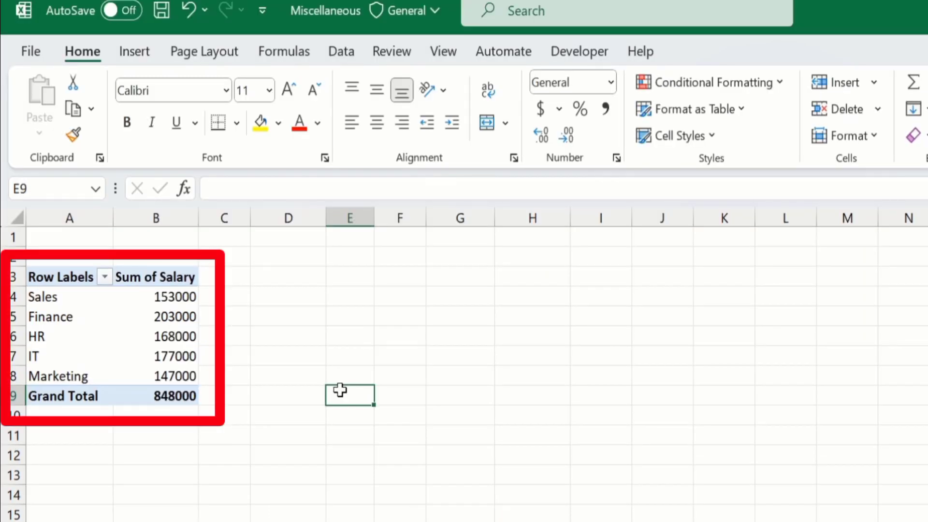
- Turn the salary PivotTable's grand totals off for rows and columns, and switch them back on for both
click(127, 276)
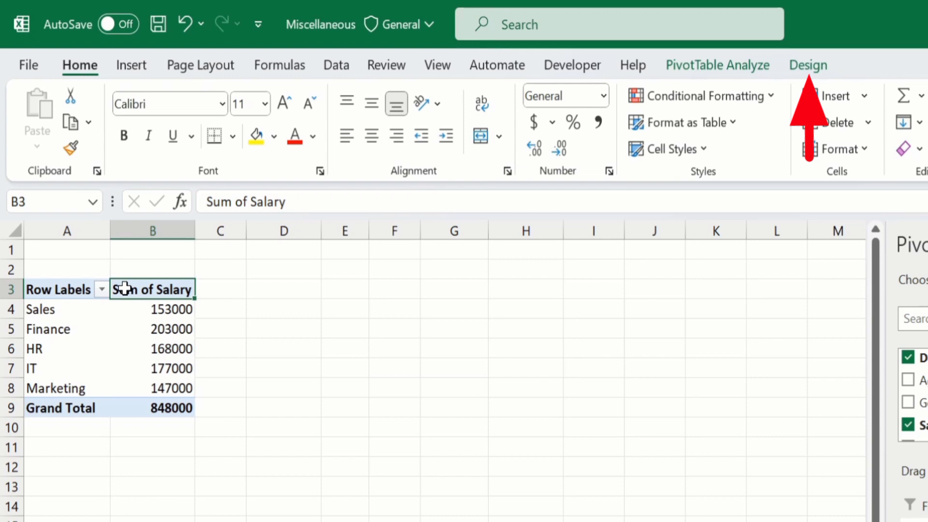
click(807, 66)
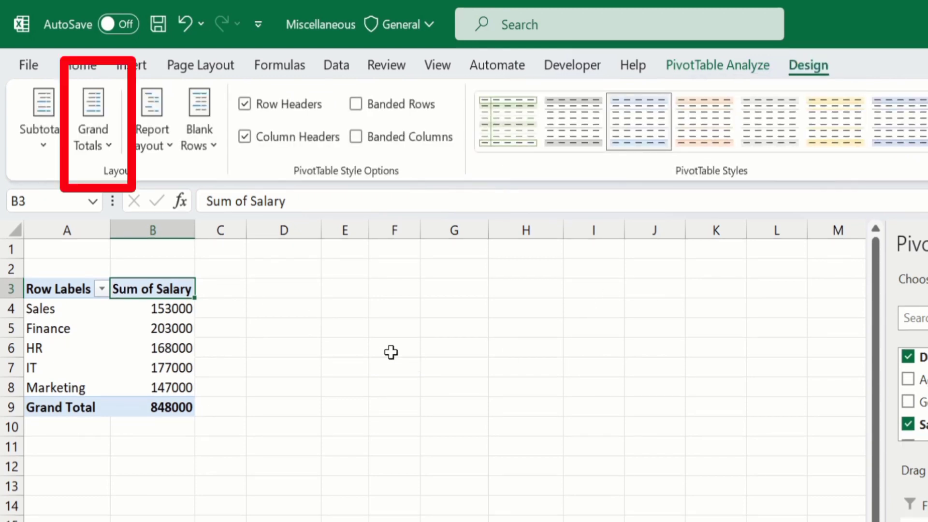
click(109, 145)
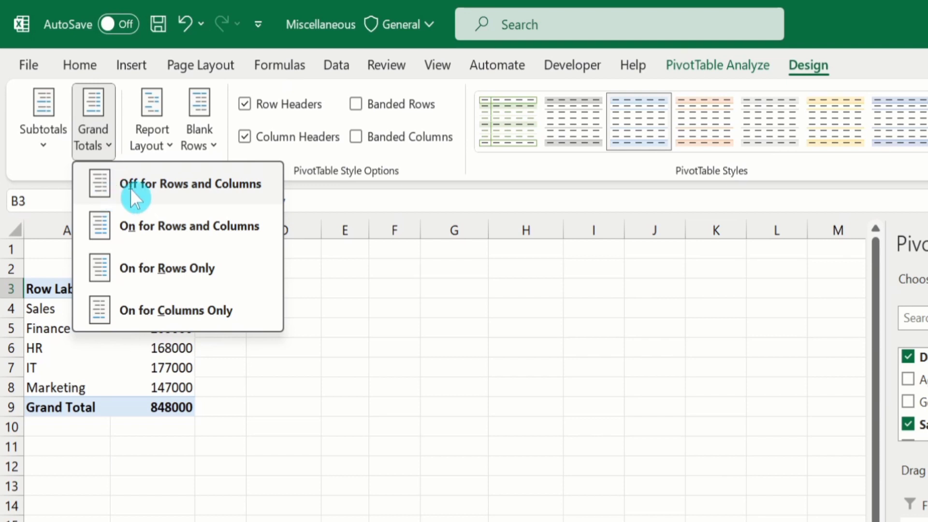
click(229, 192)
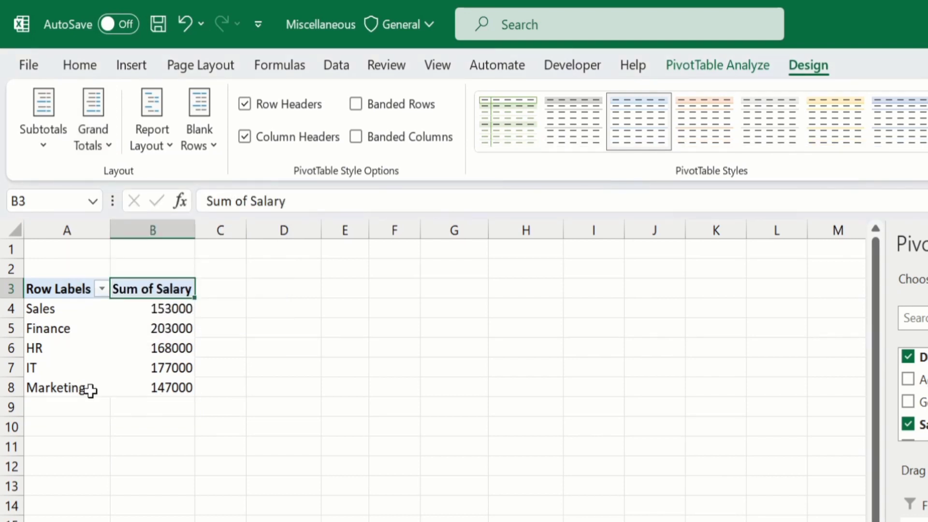
click(107, 150)
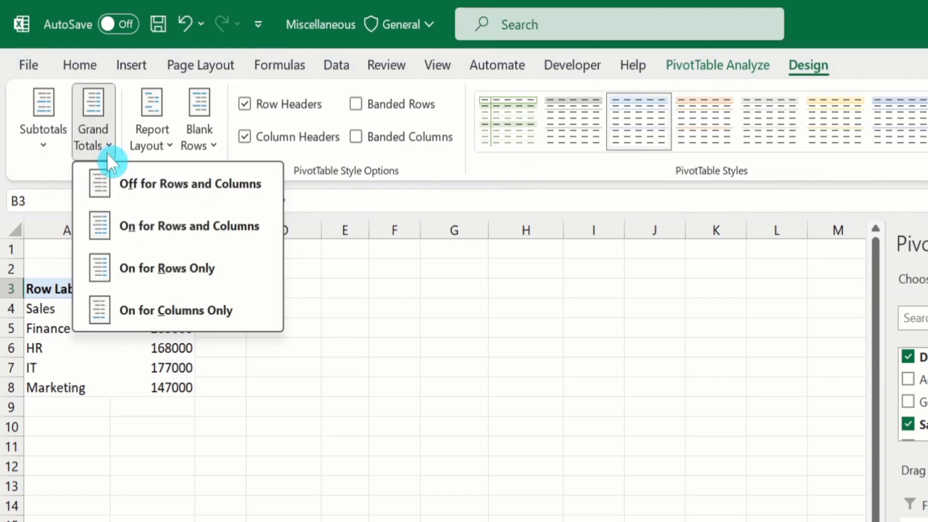
click(165, 224)
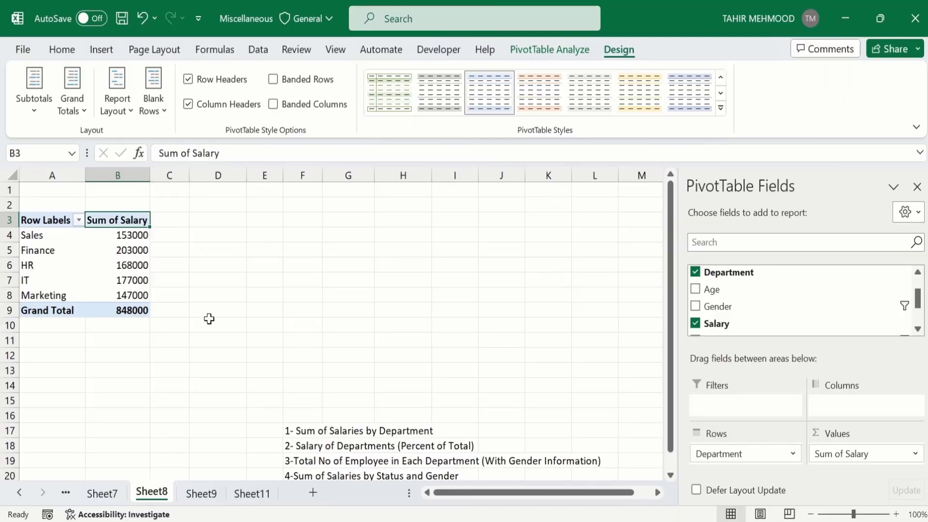
- Select the whole employee table on Sheet9, from the ID header to the last Status cell, and open its recommended PivotTables
click(64, 49)
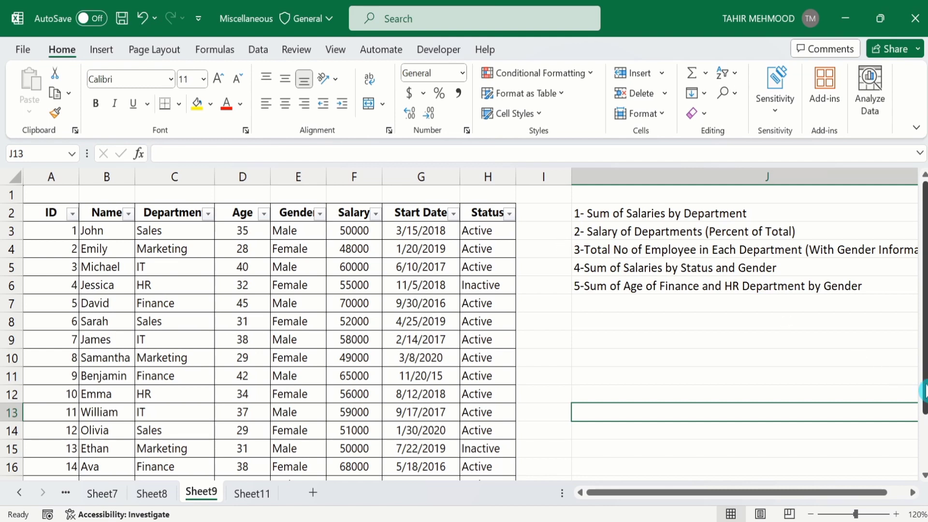
drag(924, 390, 924, 433)
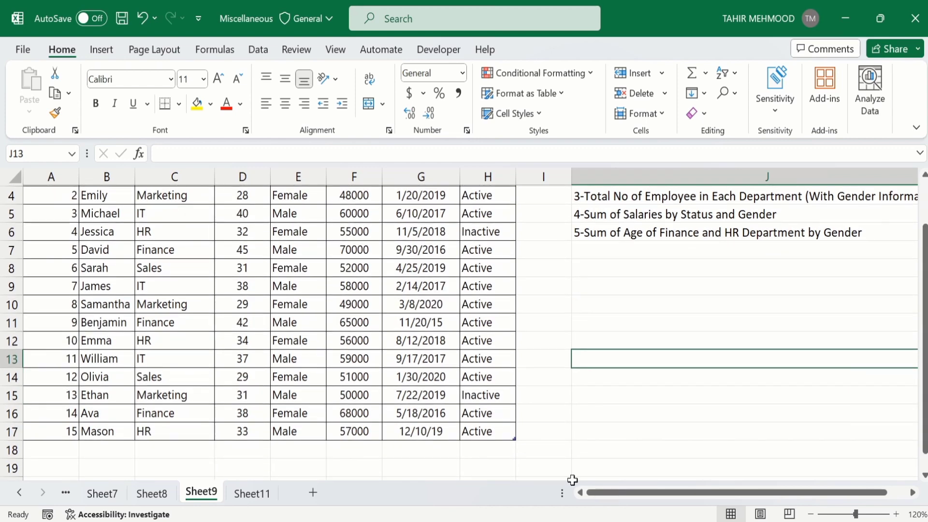
drag(497, 436, 63, 214)
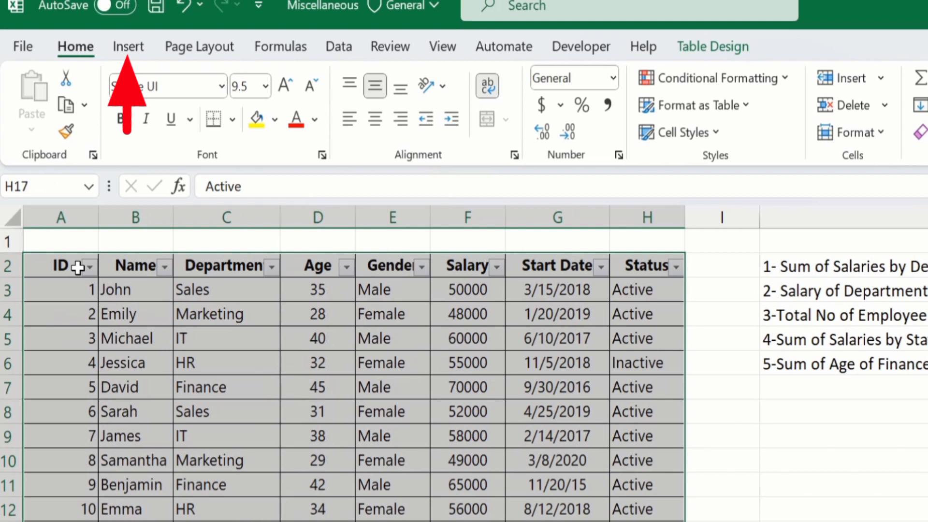
click(123, 46)
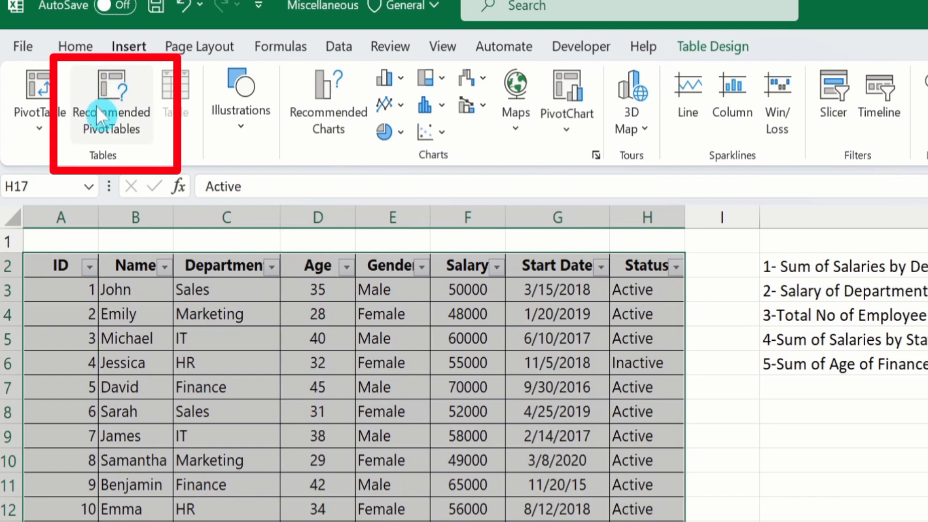
click(124, 94)
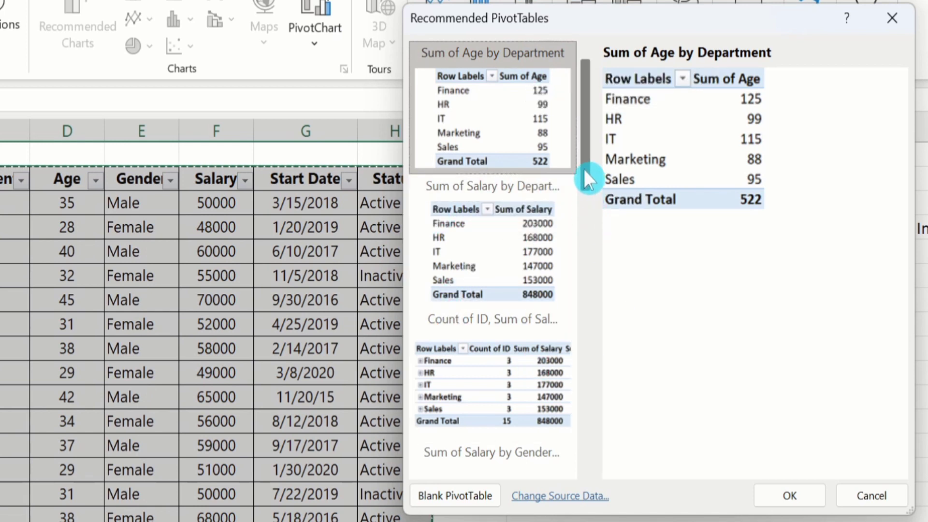
- Insert the recommended PivotTable "Sum of Age by Gender (+) and Department"
scroll(597, 222, down, 5)
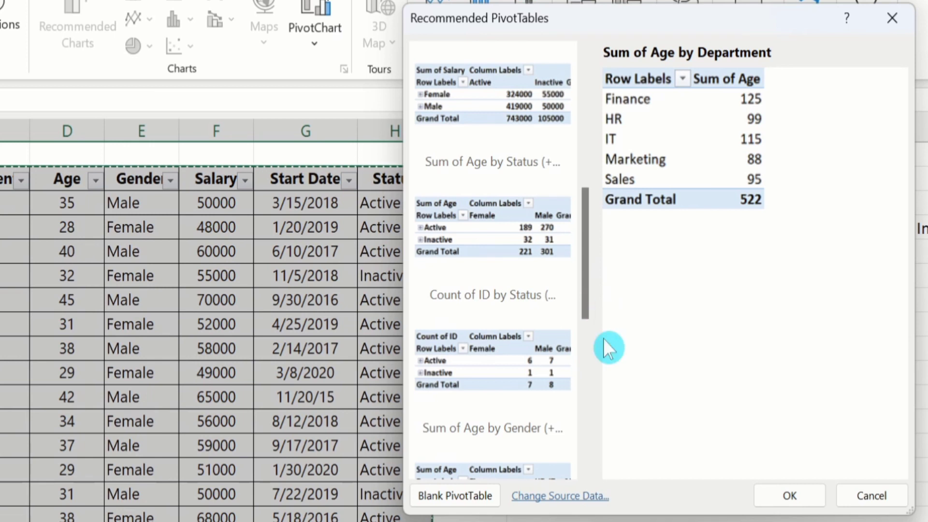
drag(584, 298, 581, 354)
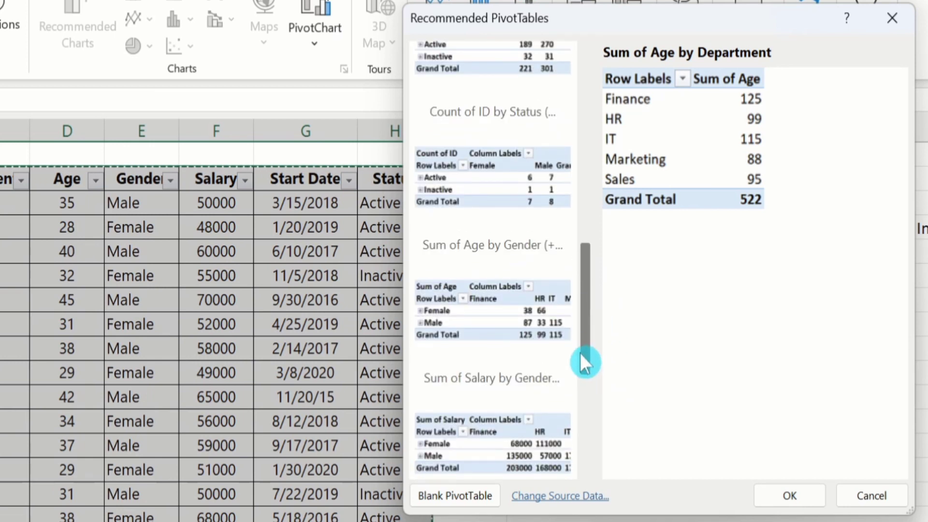
click(460, 302)
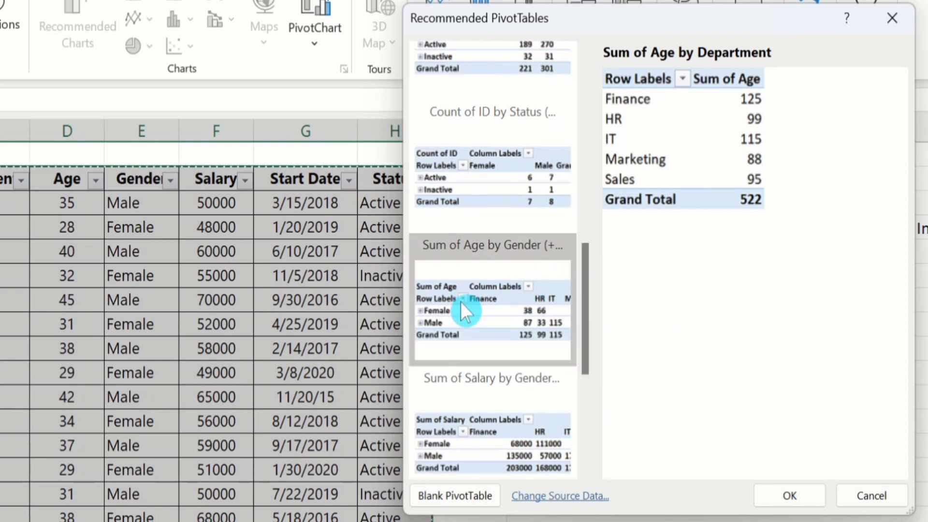
click(769, 492)
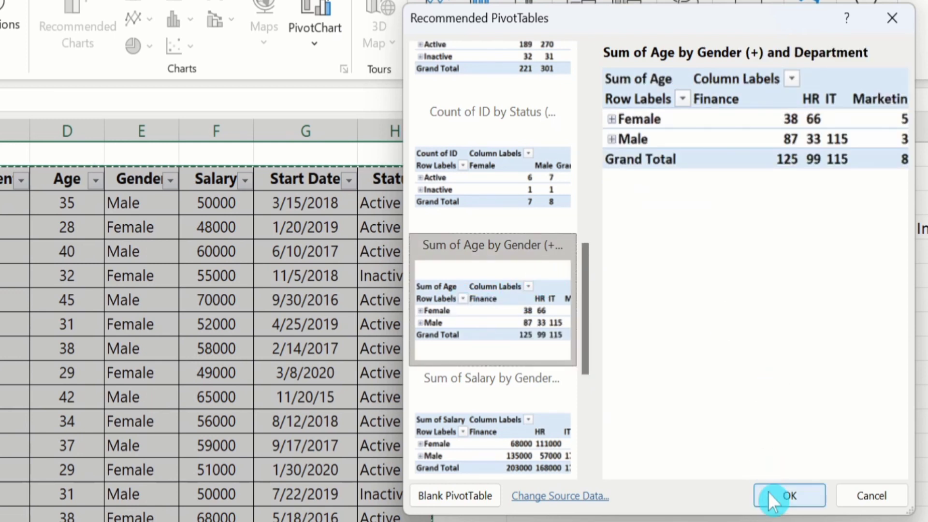